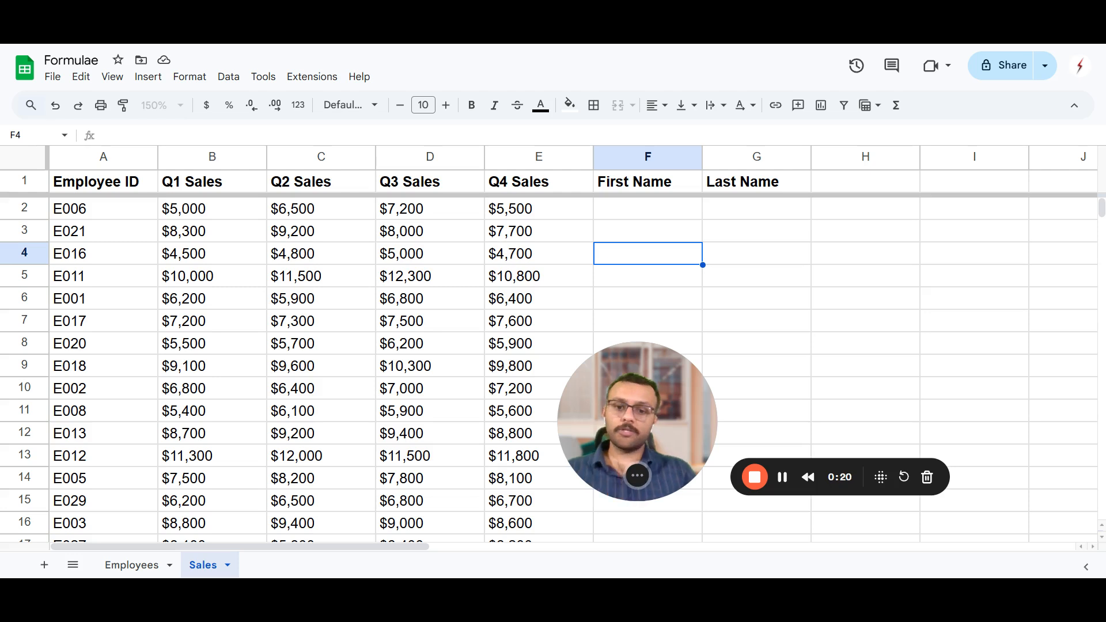
left_click_drag(662, 436, 1062, 493)
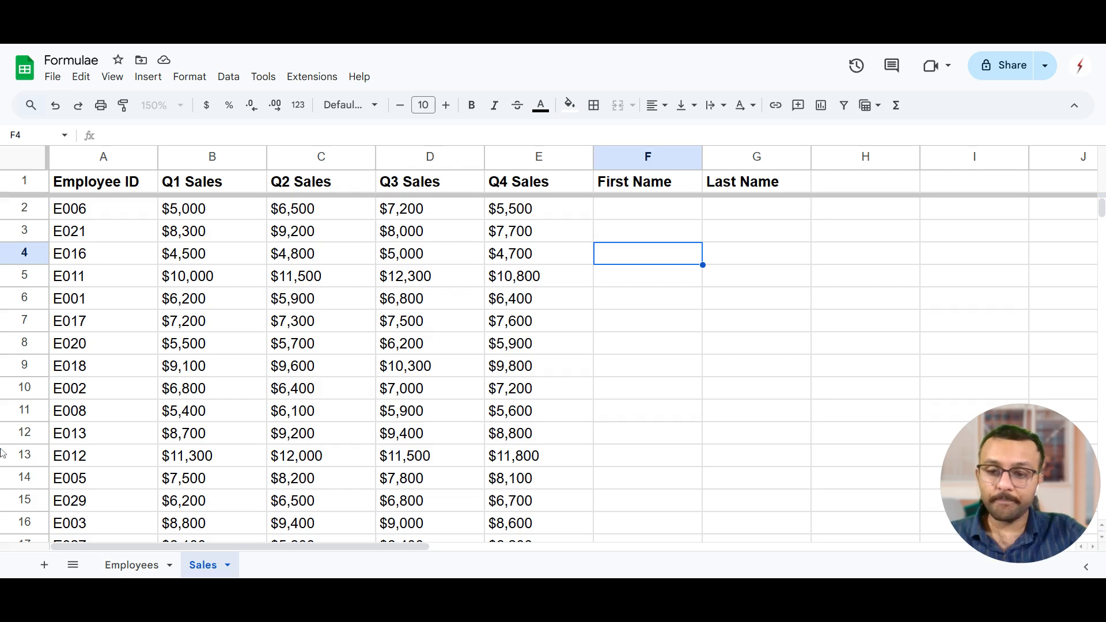
Review the Employees sheet, examining its Employee ID column and the other employee detail columns up to Location.
left_click(132, 565)
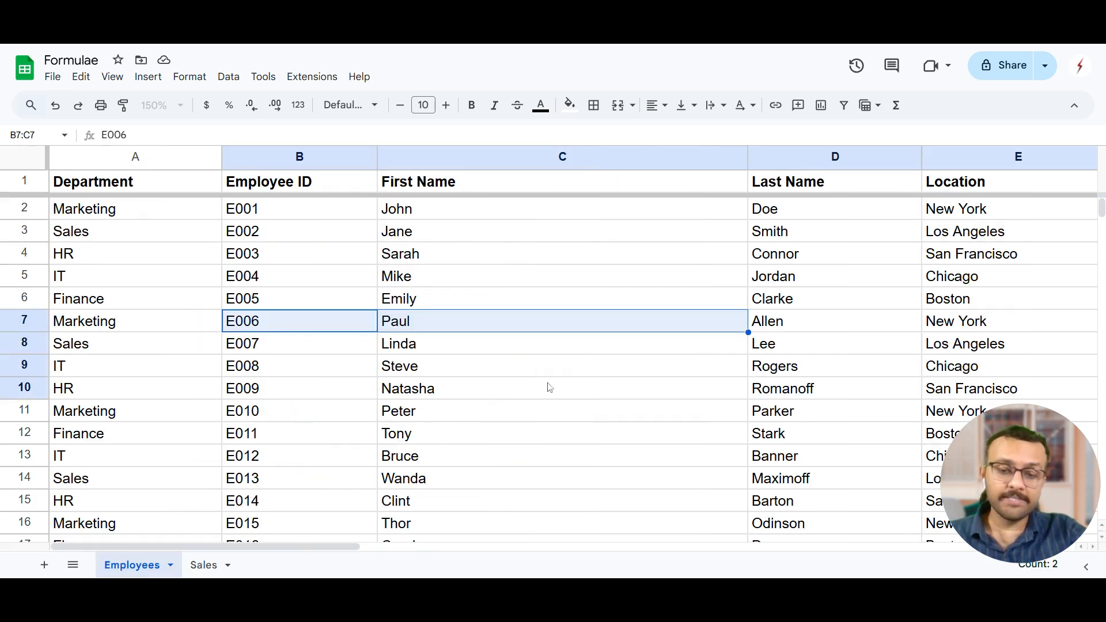
left_click(145, 283)
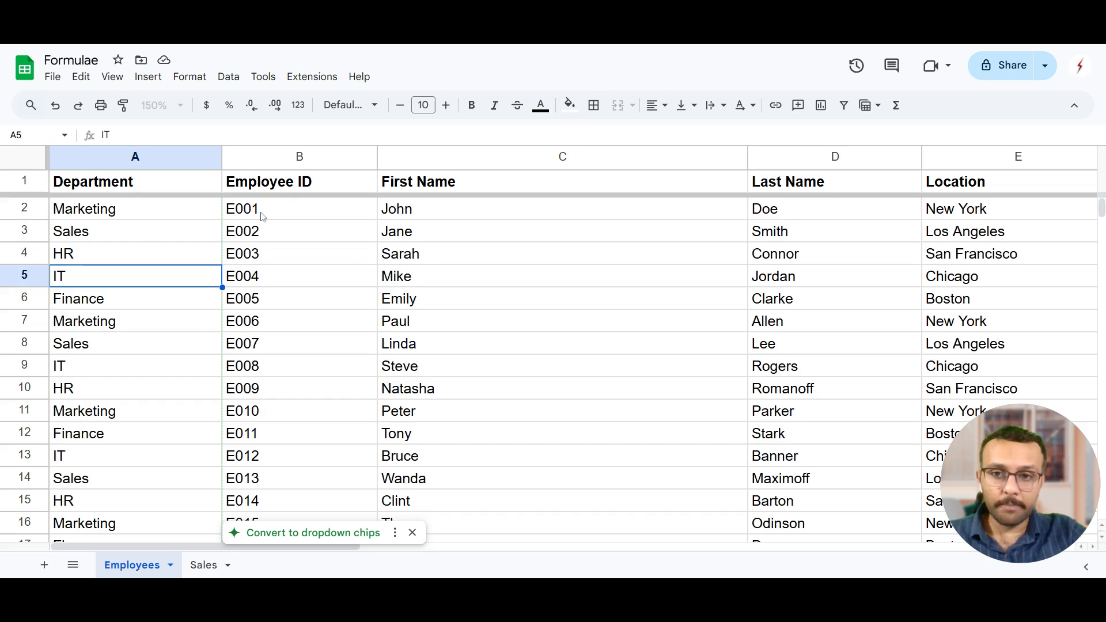
left_click_drag(277, 187, 279, 299)
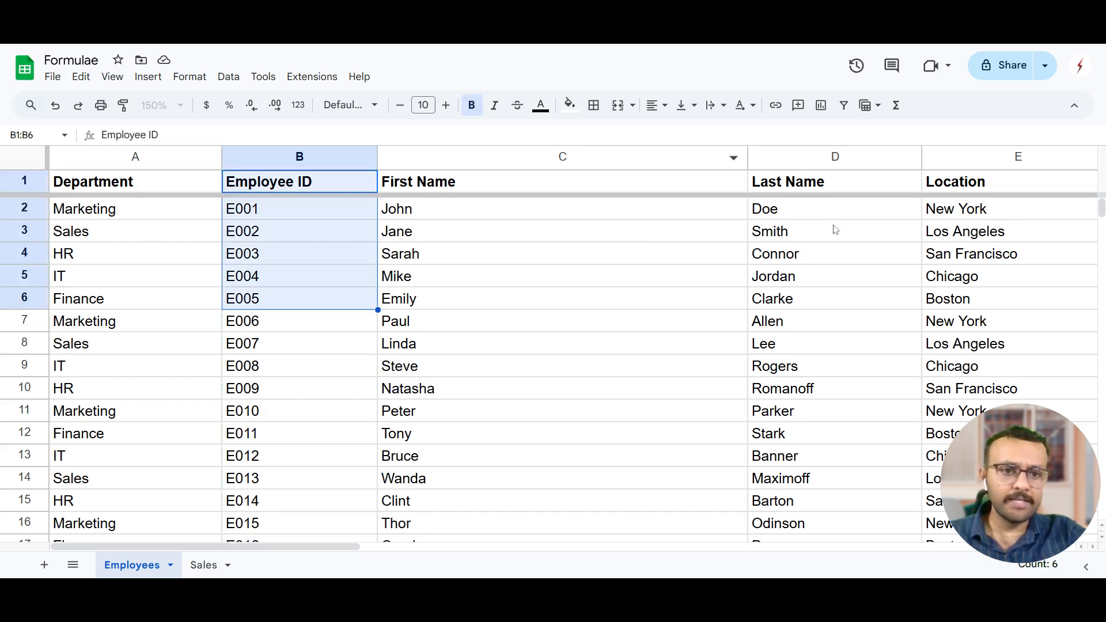
scroll(758, 219, "right", 3)
scroll(703, 239, "left", 3)
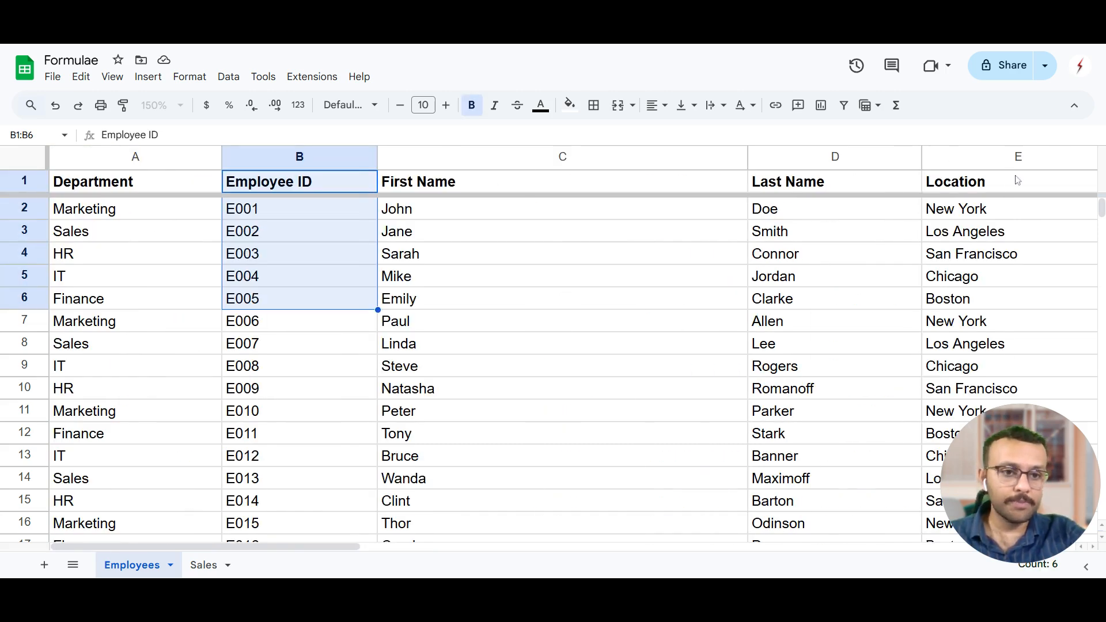
left_click_drag(1009, 182, 109, 447)
left_click(231, 457)
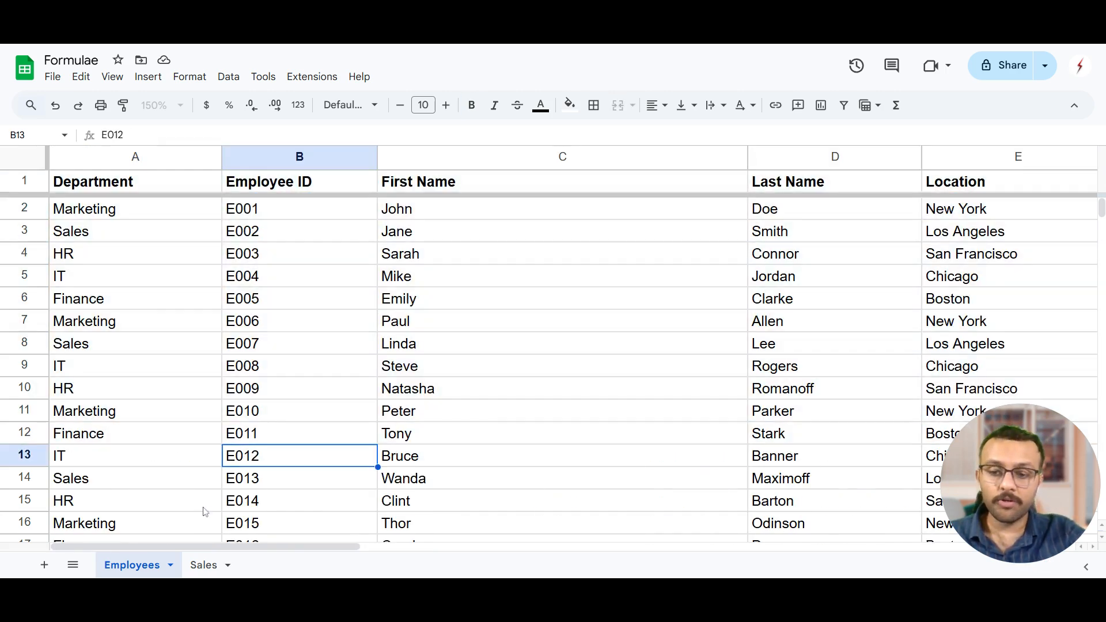
Review the Sales sheet's quarterly sales, Employee ID column and empty First Name and Last Name columns.
left_click(205, 565)
left_click(179, 349)
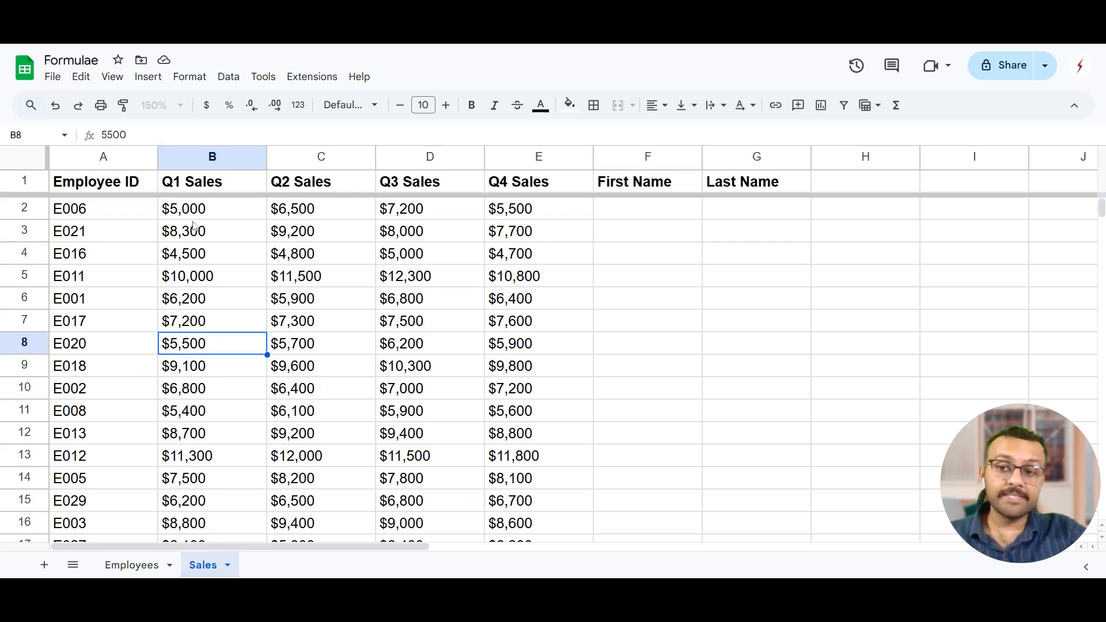
left_click_drag(199, 184, 453, 224)
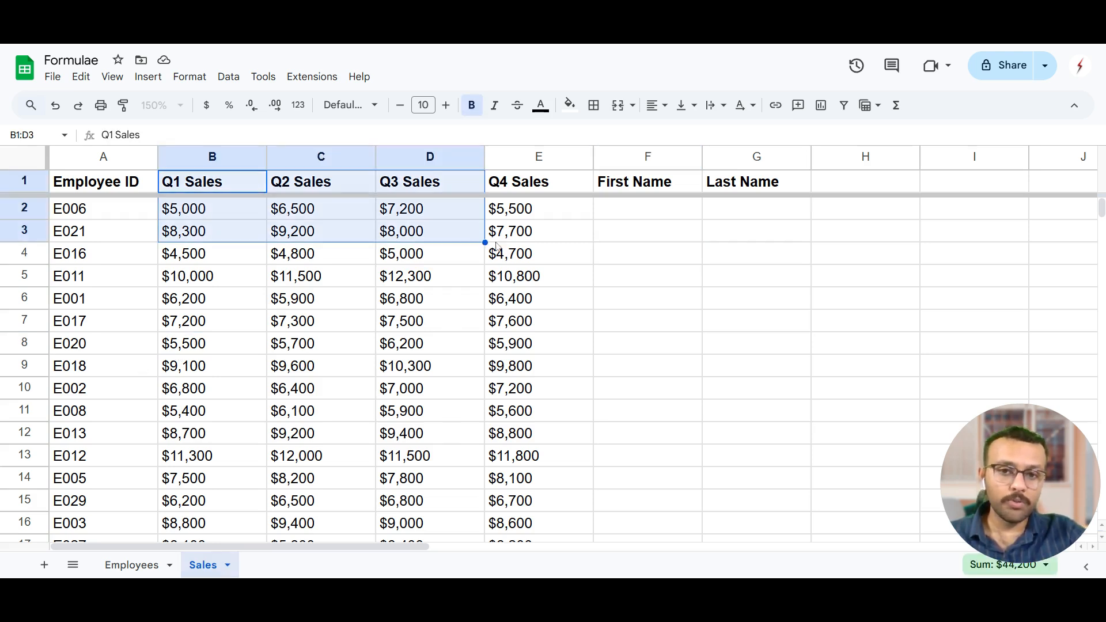
left_click_drag(546, 374, 222, 196)
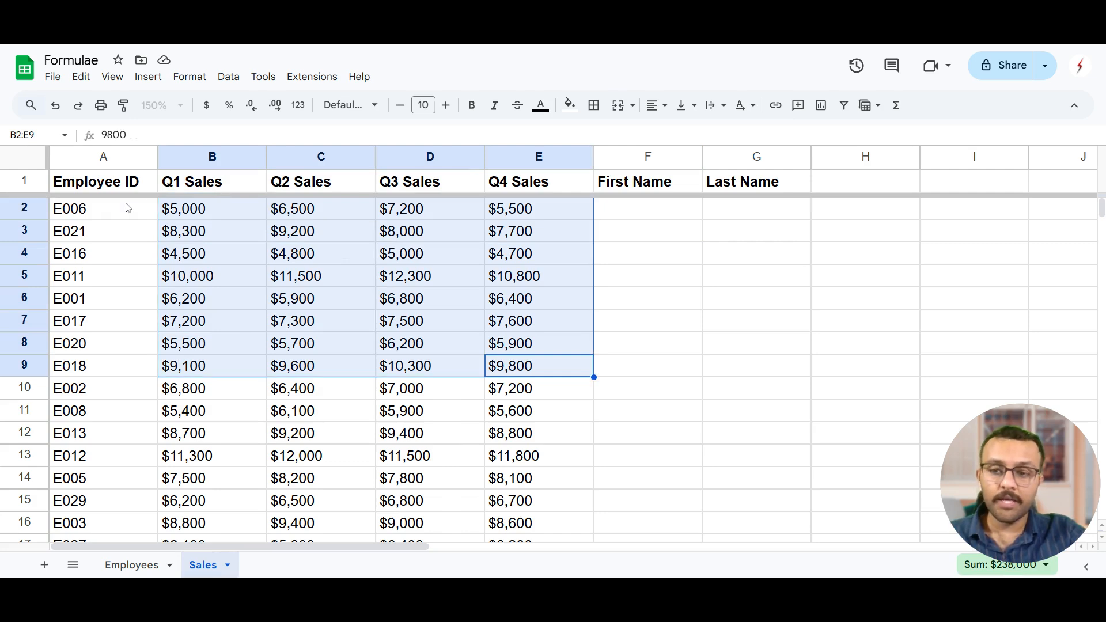
left_click_drag(115, 193, 110, 372)
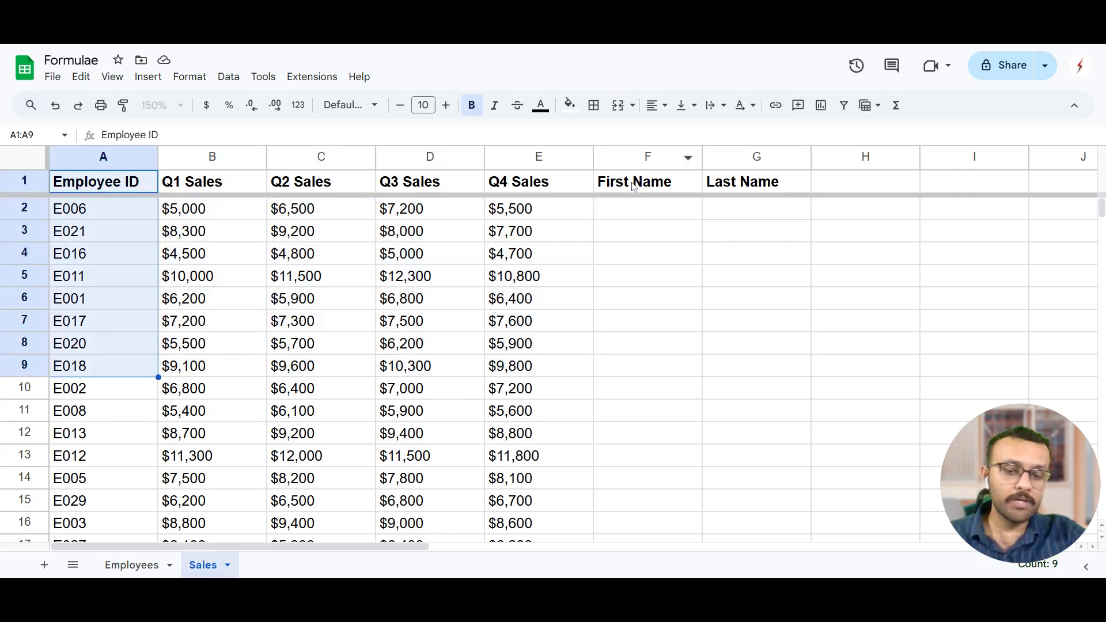
left_click_drag(627, 183, 727, 357)
left_click(650, 427)
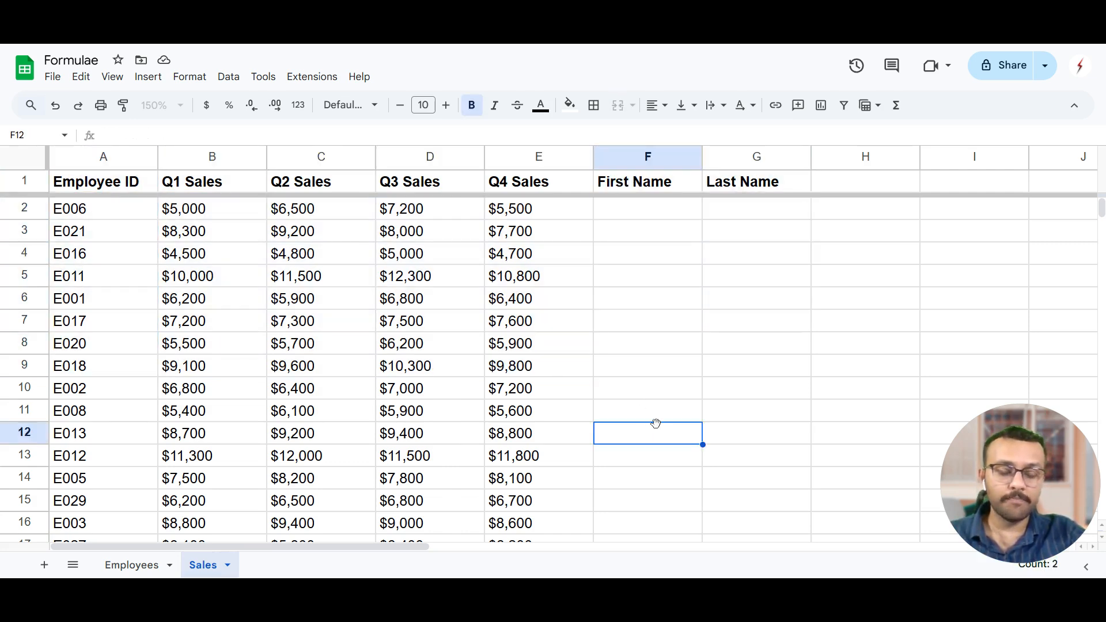
Look up the first and last name for employee ID E006 in the Employees sheet, and return to the Sales sheet.
left_click_drag(106, 213, 131, 438)
left_click(133, 567)
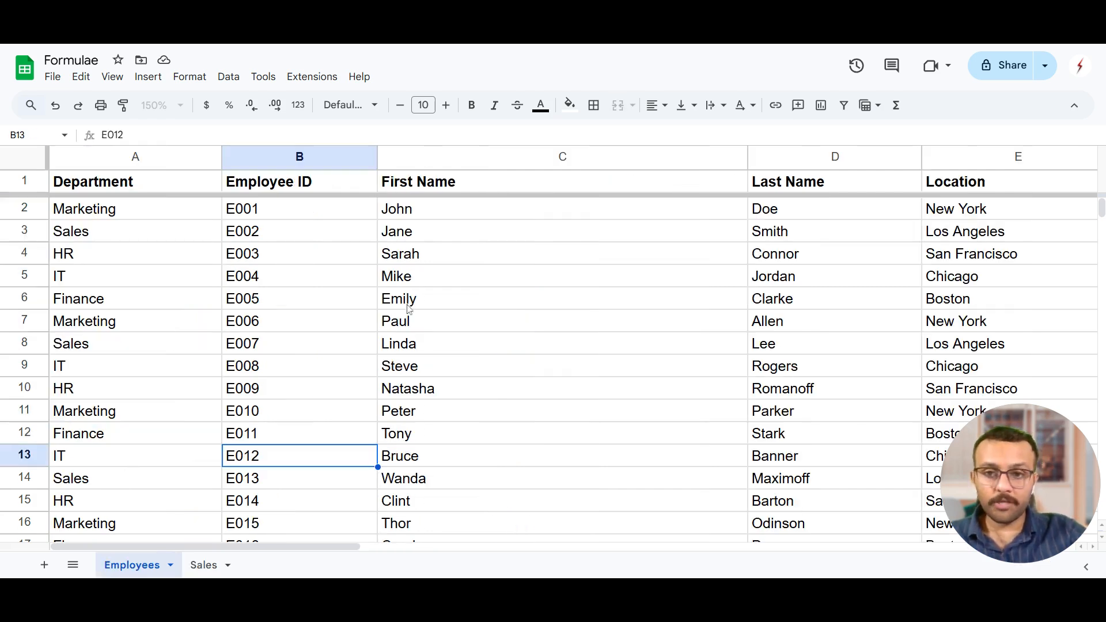
left_click(205, 566)
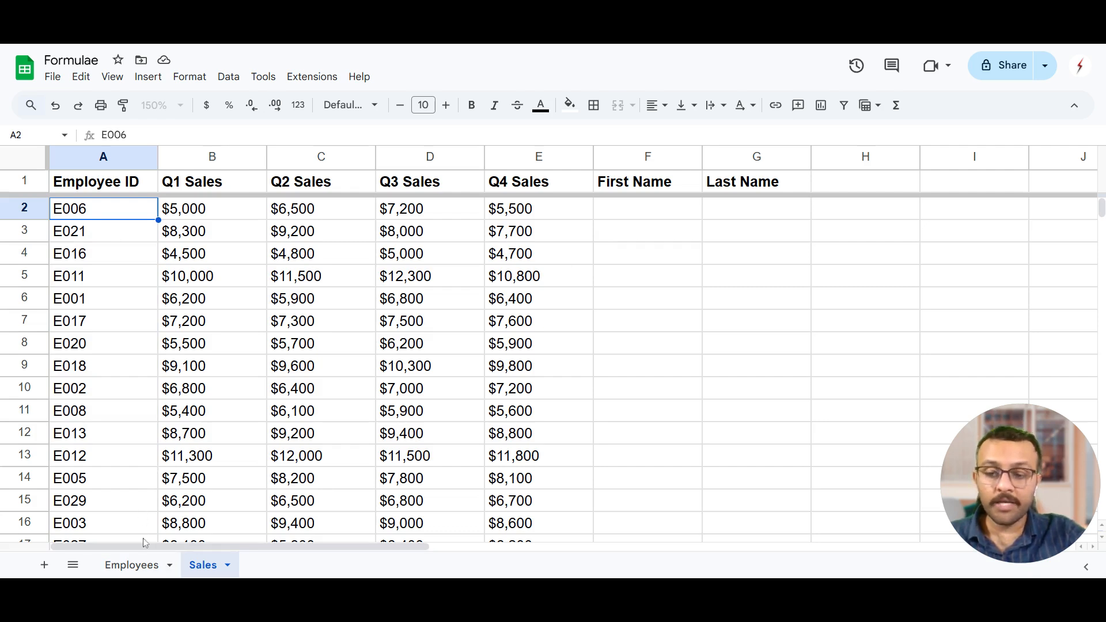
left_click(142, 566)
left_click(284, 324)
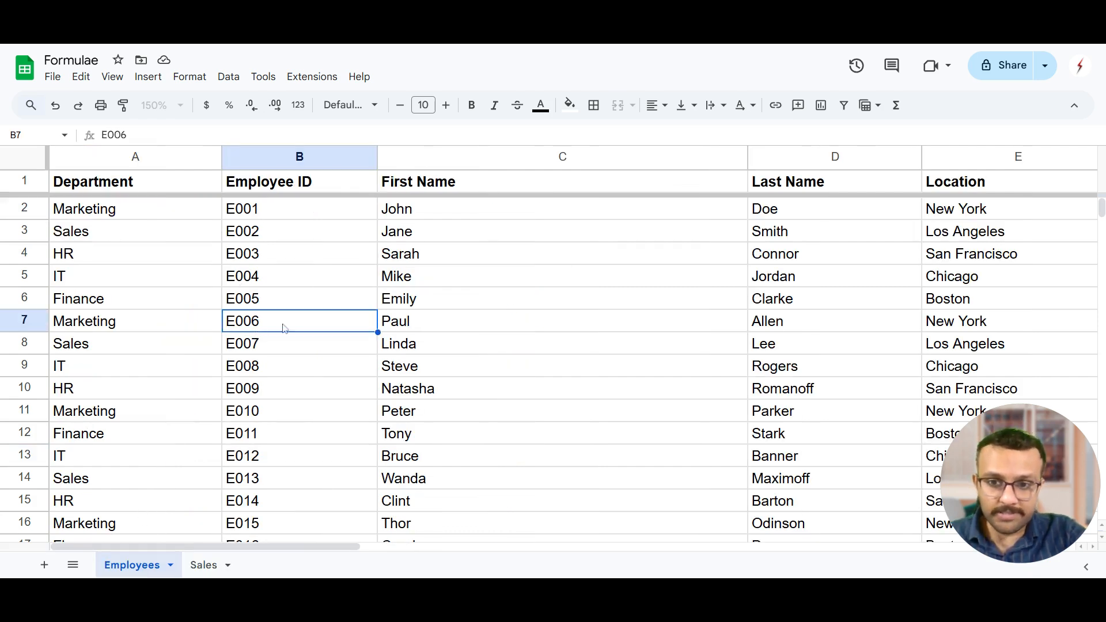
left_click(526, 327)
left_click(821, 323)
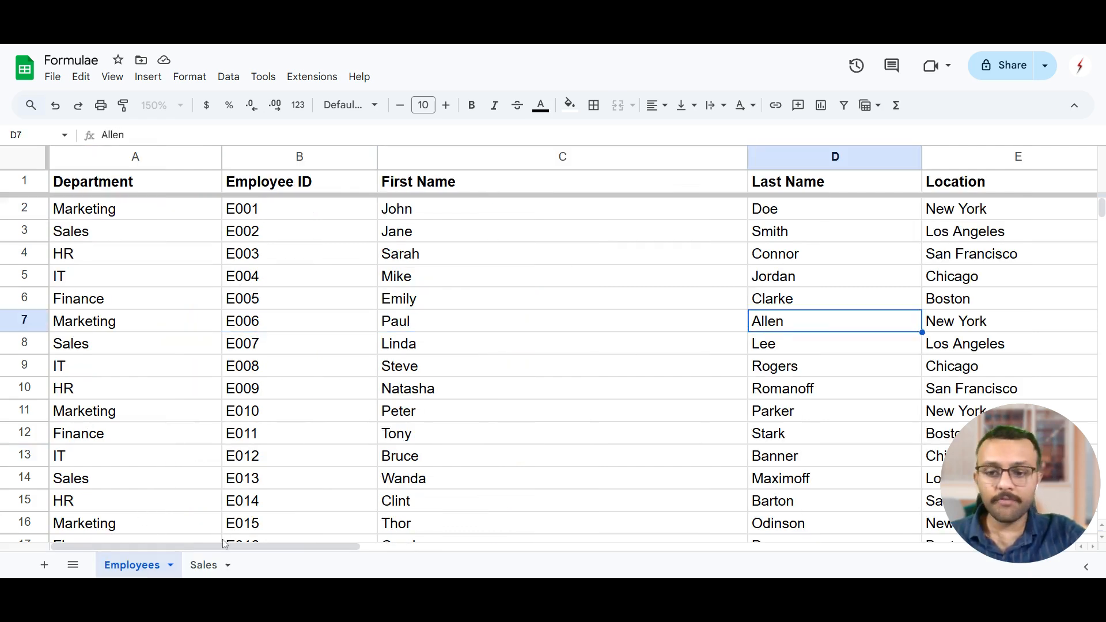
left_click(213, 566)
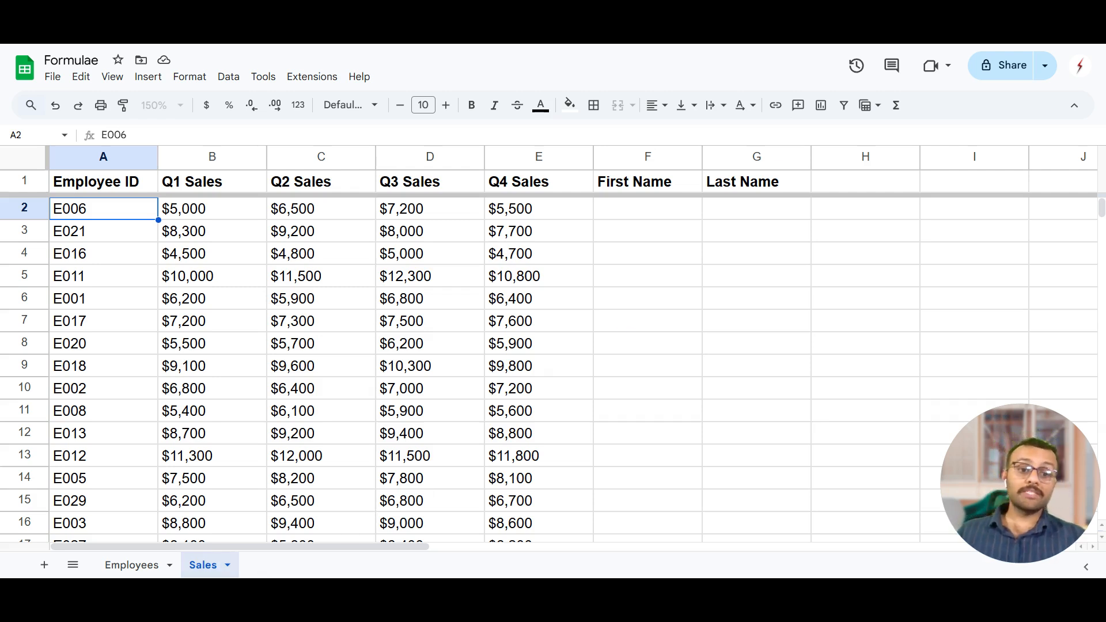
left_click(650, 236)
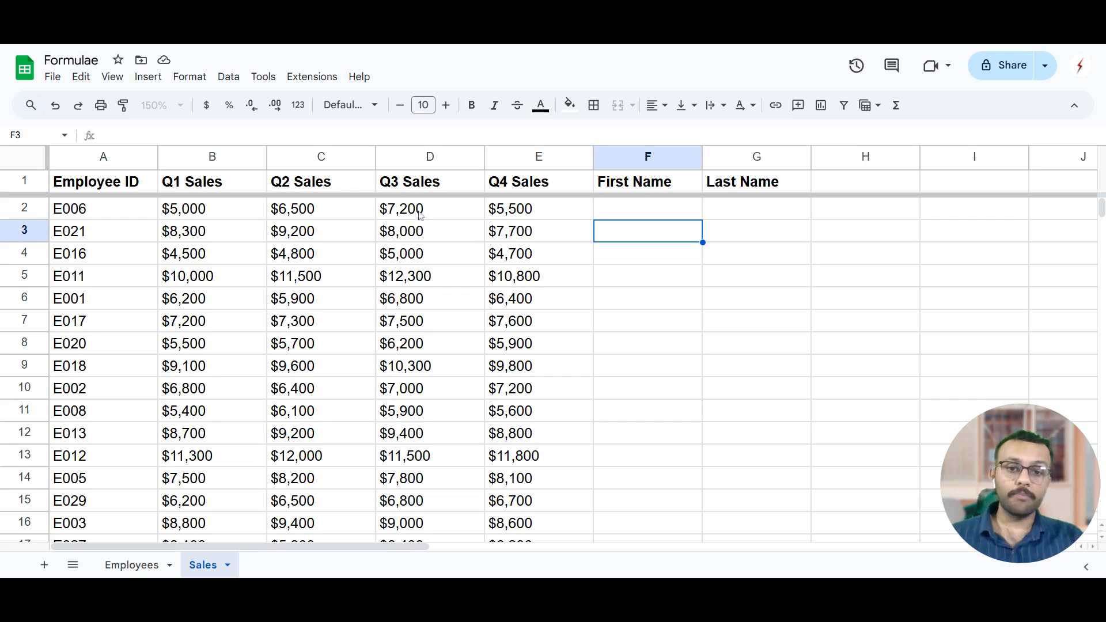
left_click(628, 219)
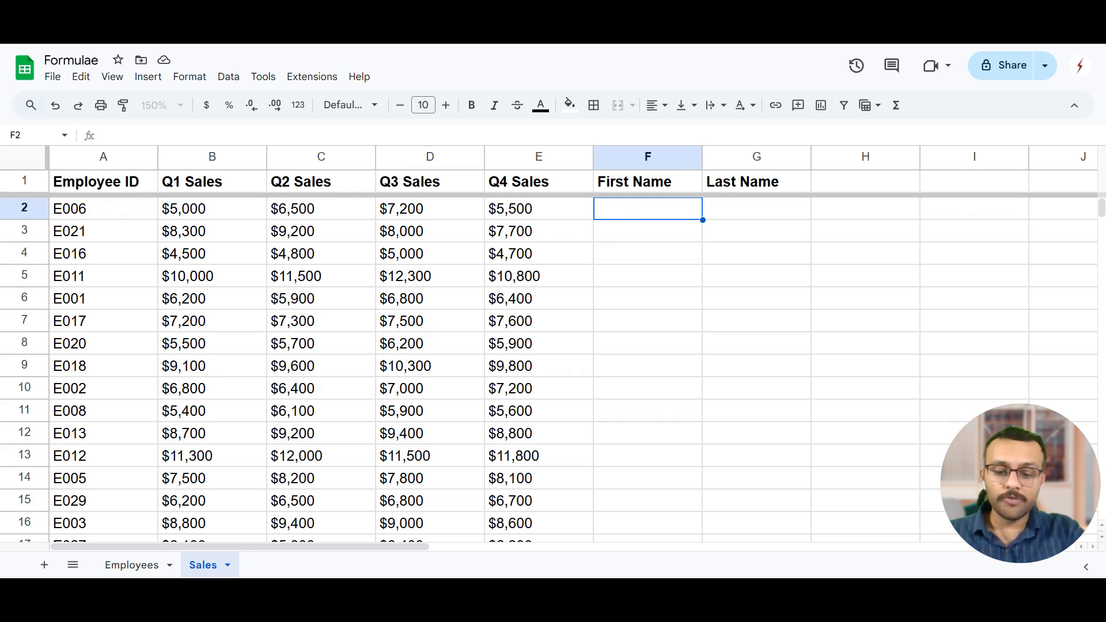
type("=vl")
key("BackSpace")
key("BackSpace")
key("BackSpace")
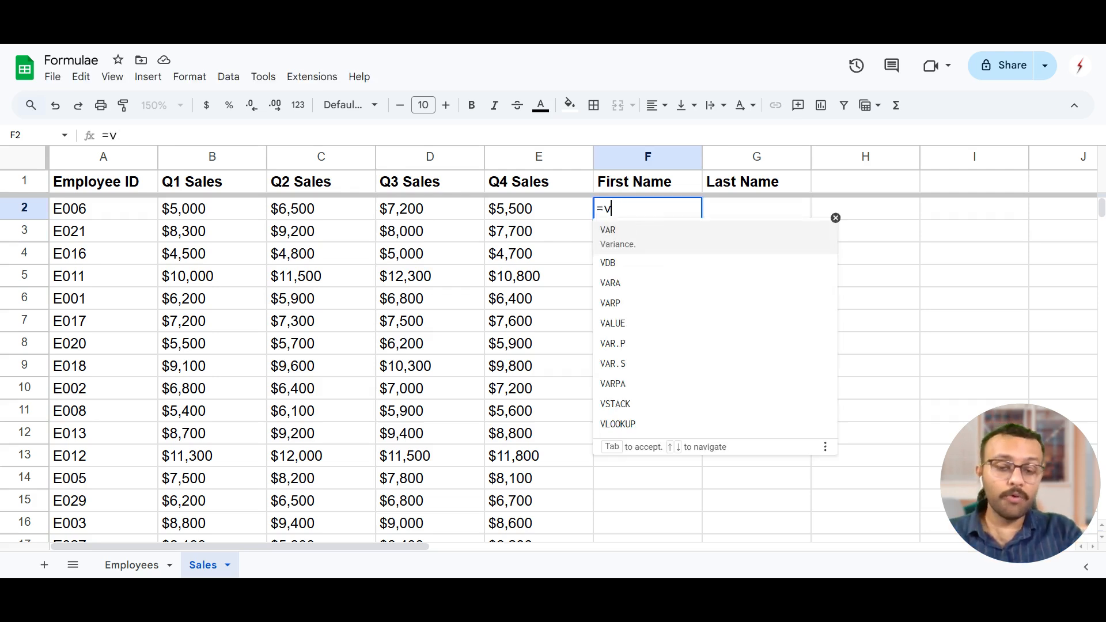
left_click(441, 210)
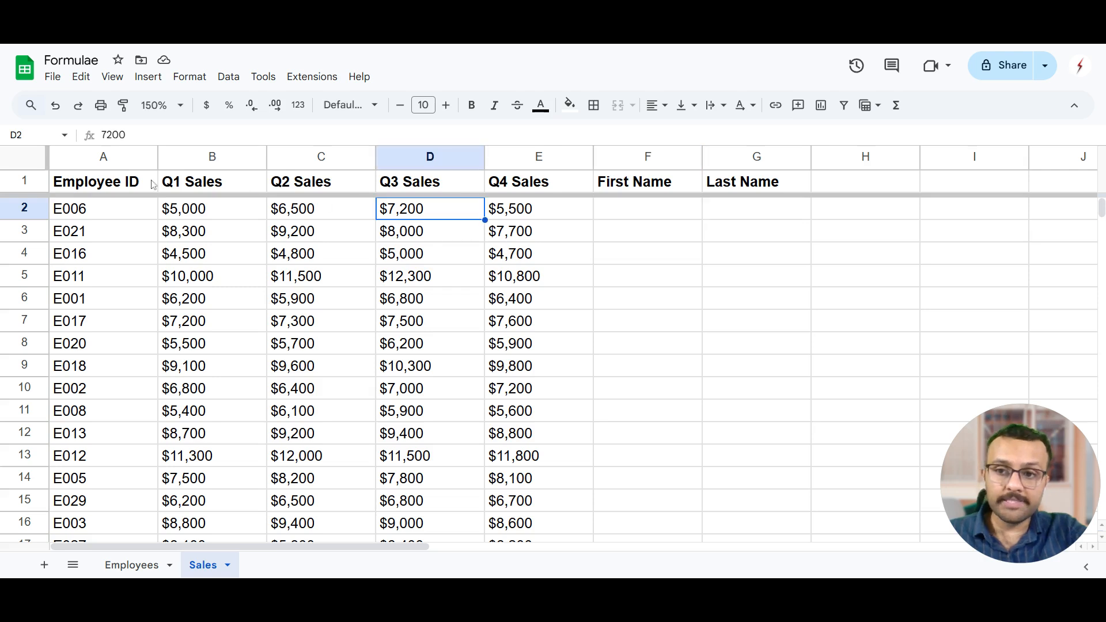
Examine the employee ID in cell A2 as the lookup key for the First Name column.
left_click(118, 209)
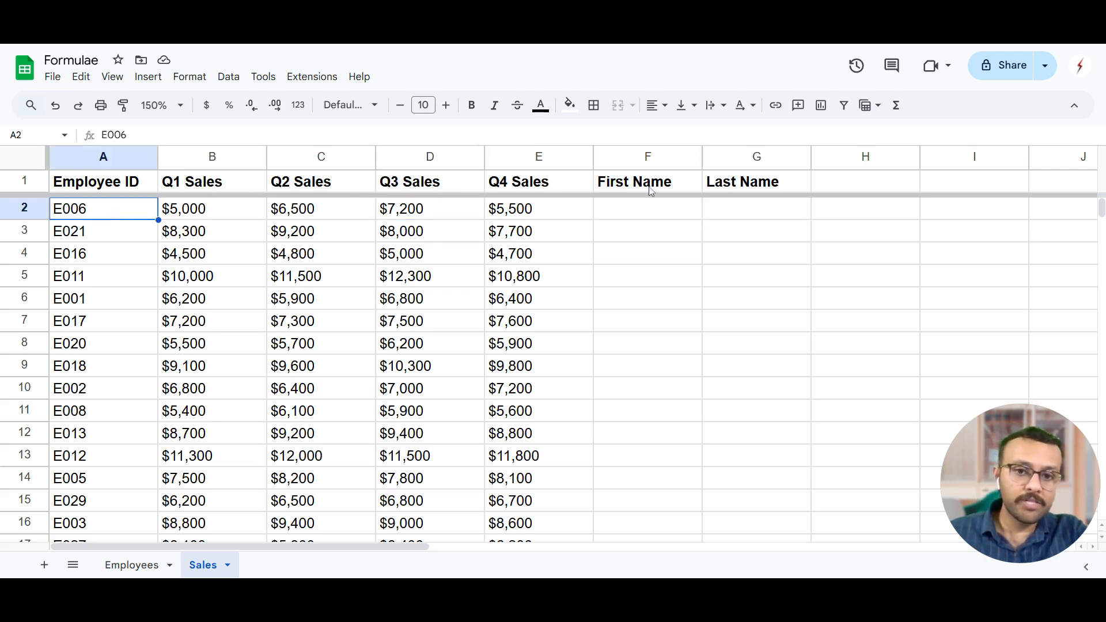
left_click(679, 215)
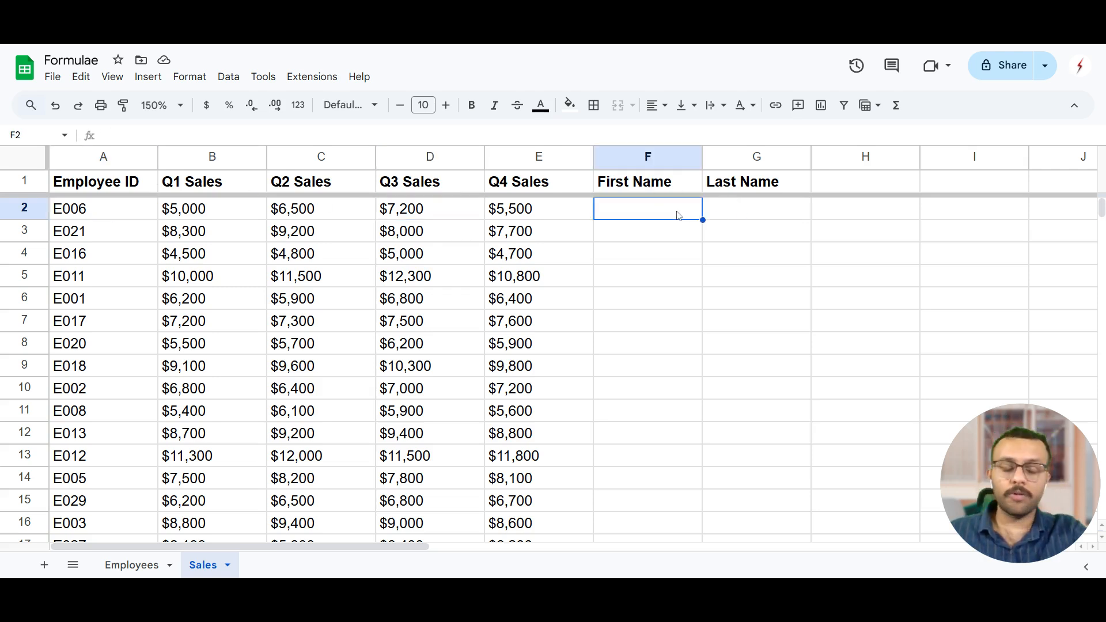
left_click(118, 215)
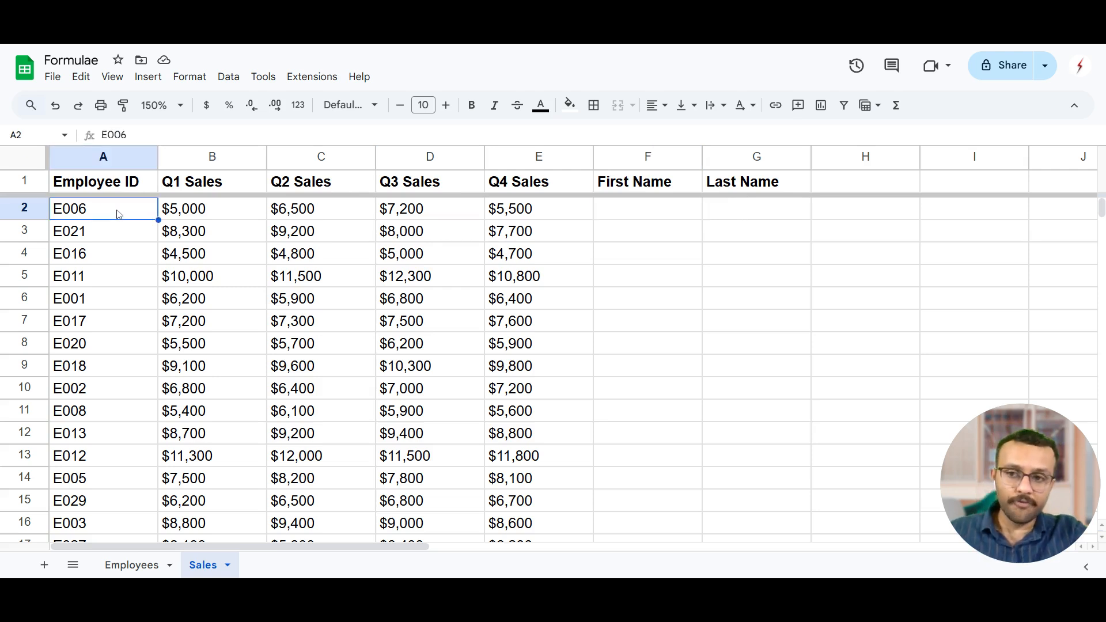
left_click(664, 185)
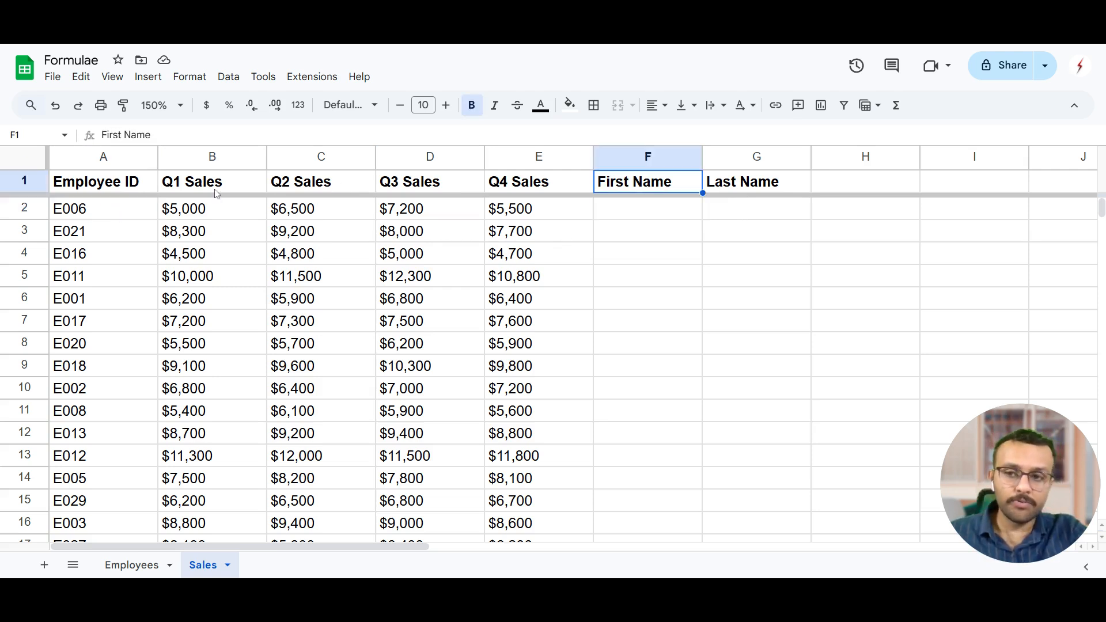
left_click(103, 205)
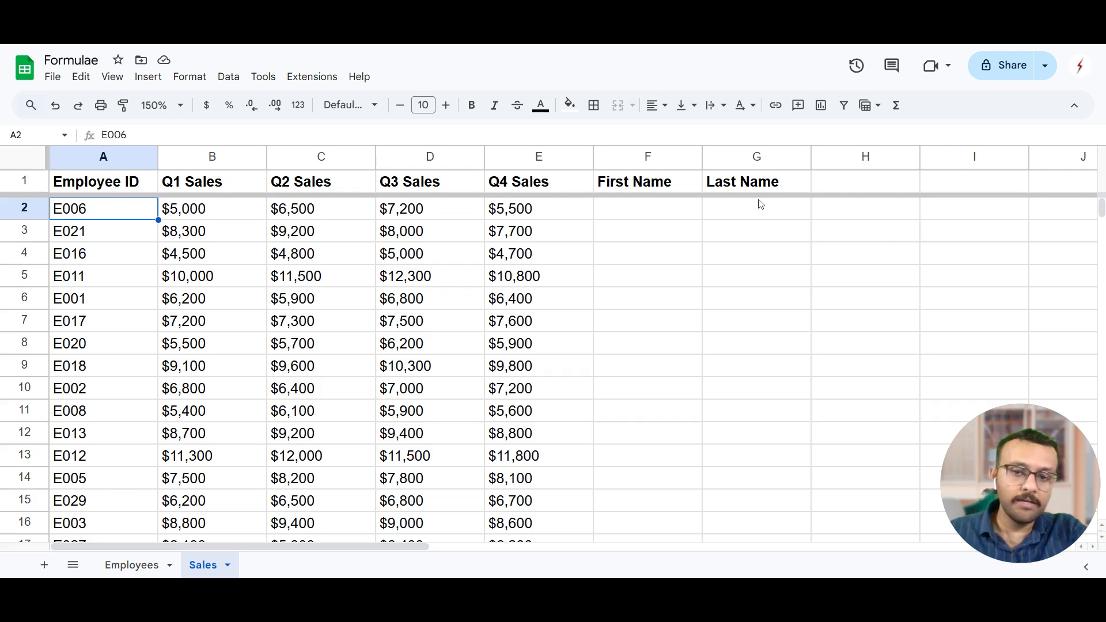
Start a VLOOKUP formula in cell F2 of the Sales sheet with A2 as the search key.
left_click(653, 185)
left_click(647, 222)
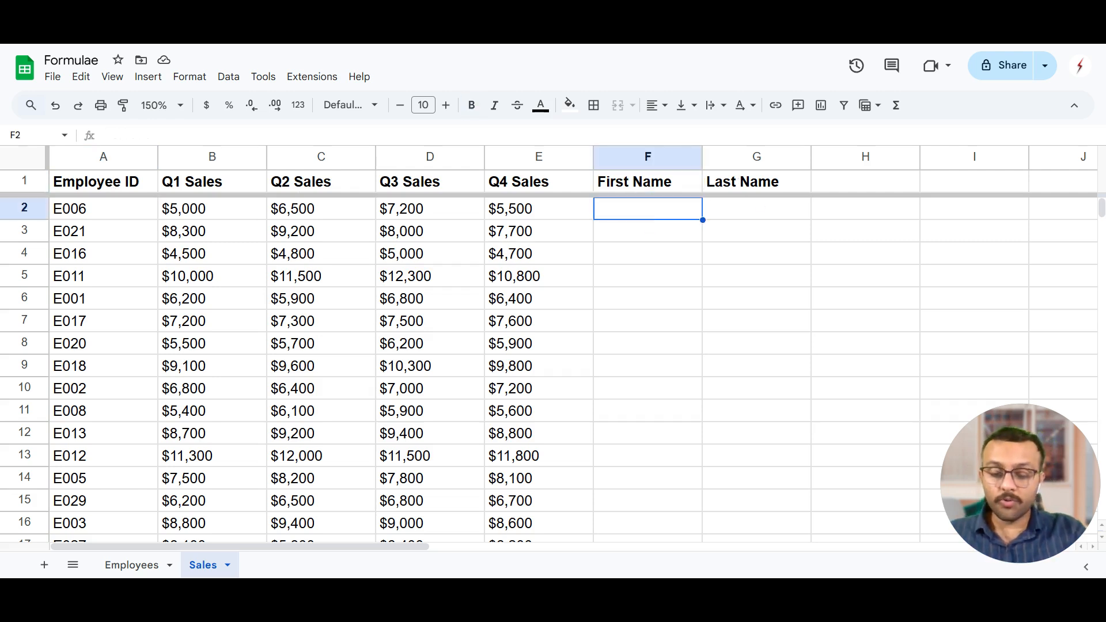
type("=vlo")
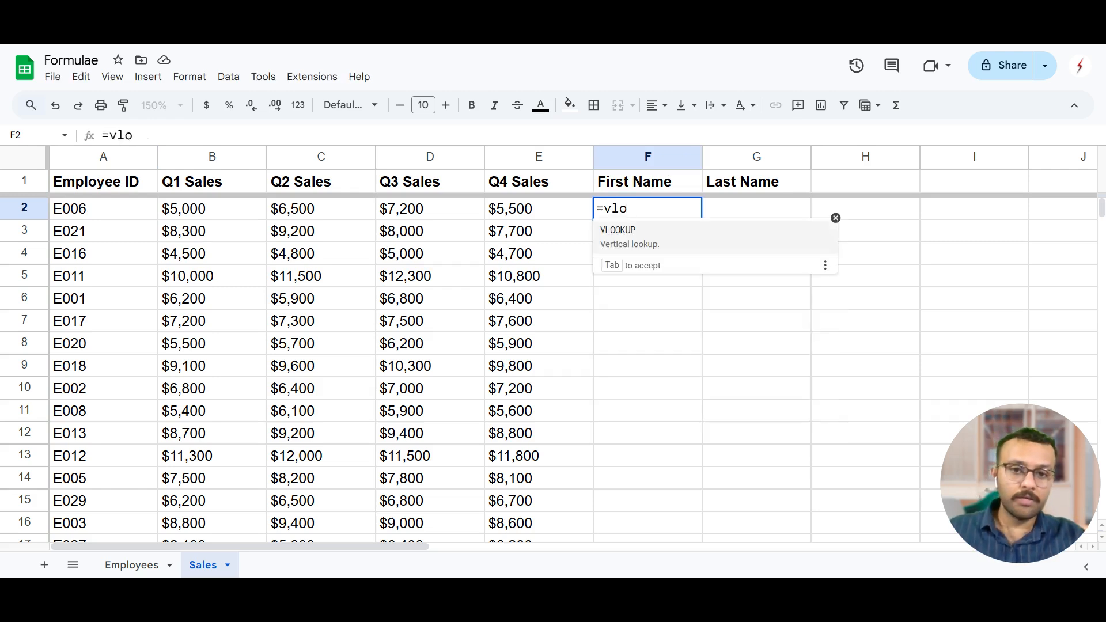
key("Tab")
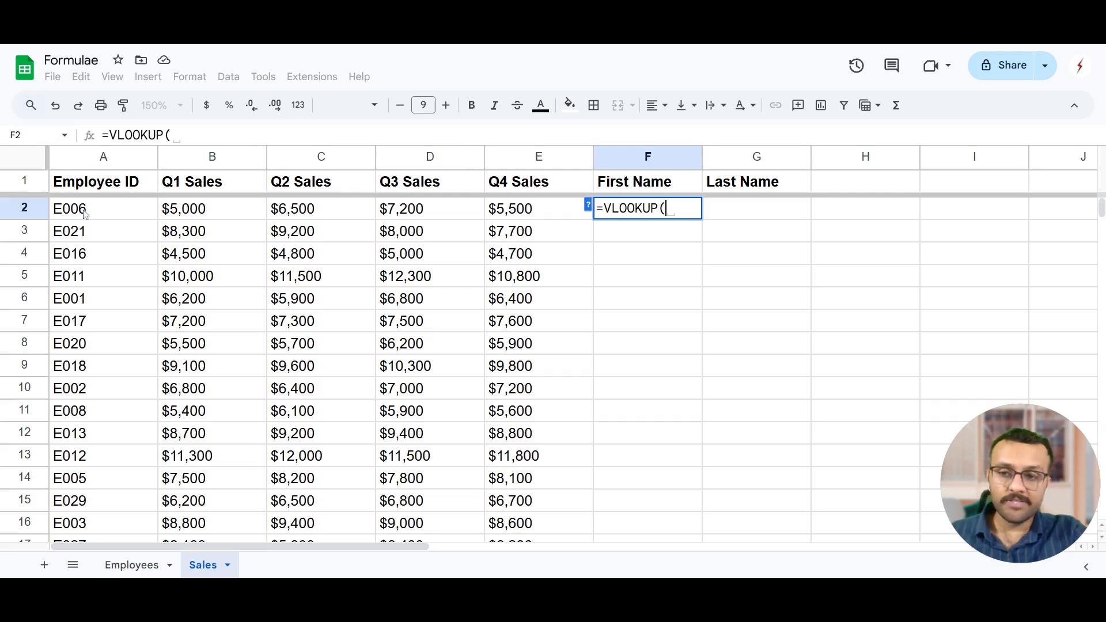
left_click(108, 209)
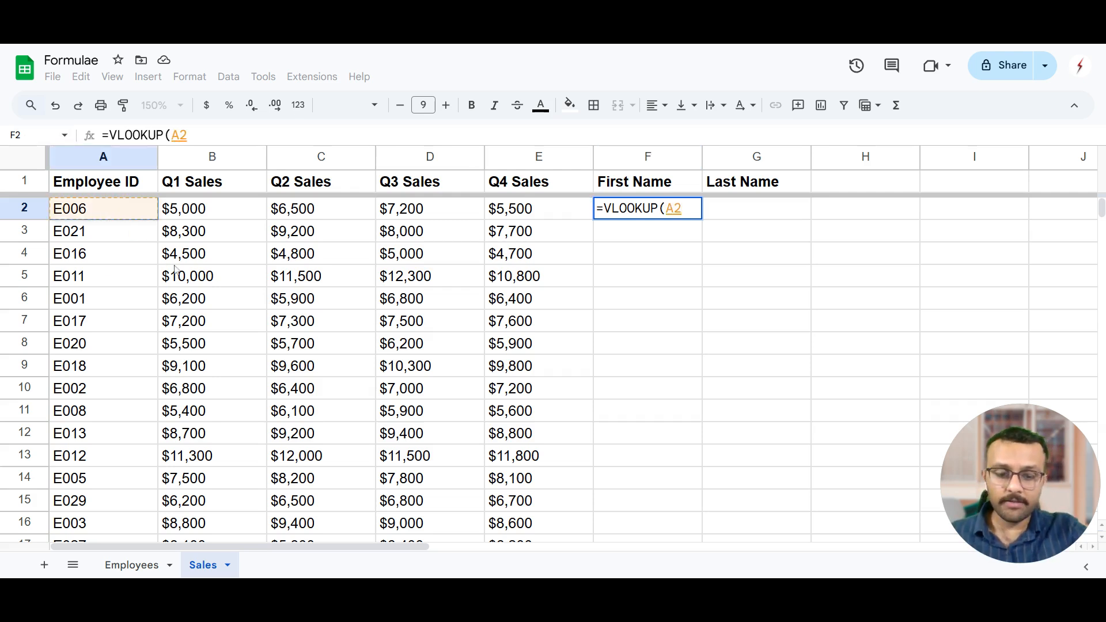
type(",")
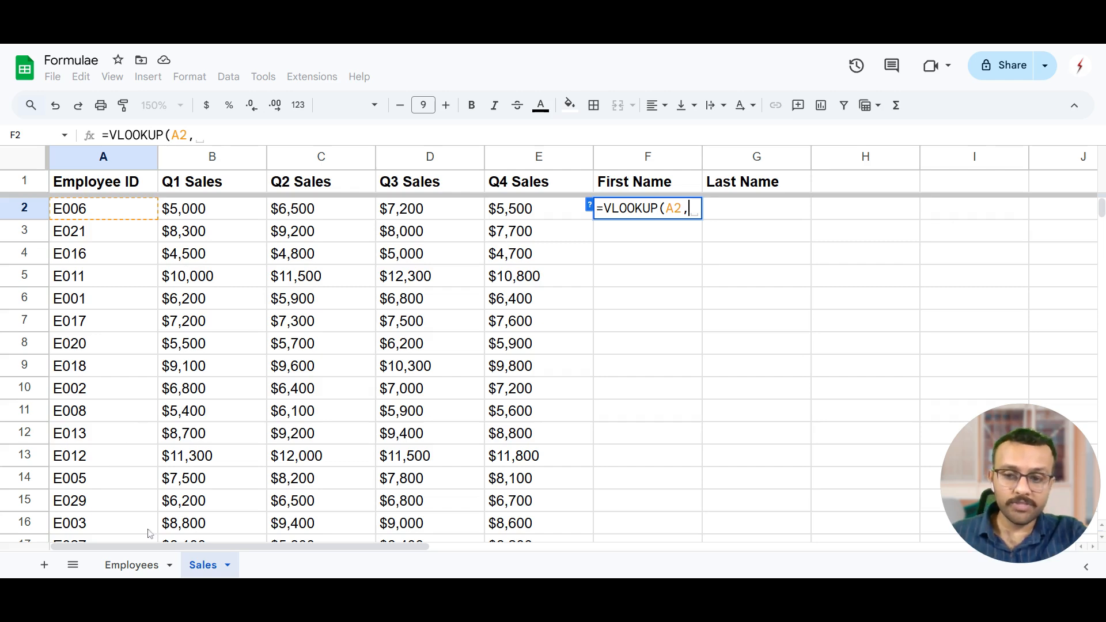
Set the VLOOKUP search range to Employees!B2:E31, covering the Employee ID through Location columns.
left_click(139, 566)
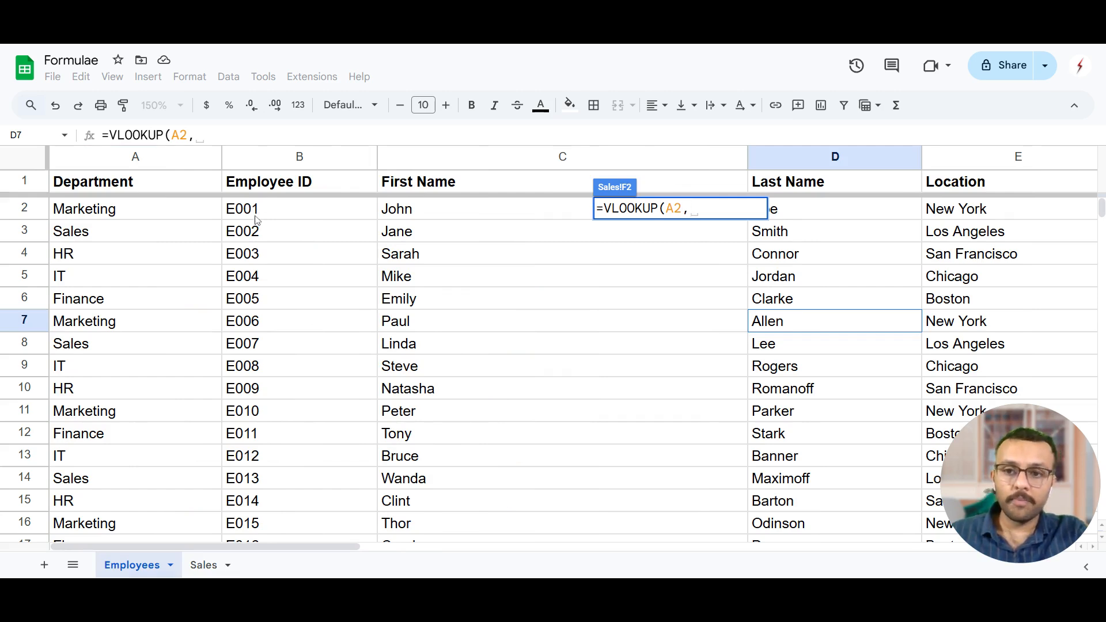
mouse_move(259, 214)
left_mouse_down()
mouse_move(576, 323)
mouse_move(835, 389)
mouse_move(906, 577)
mouse_move(968, 533)
mouse_move(964, 336)
mouse_move(981, 374)
left_mouse_up()
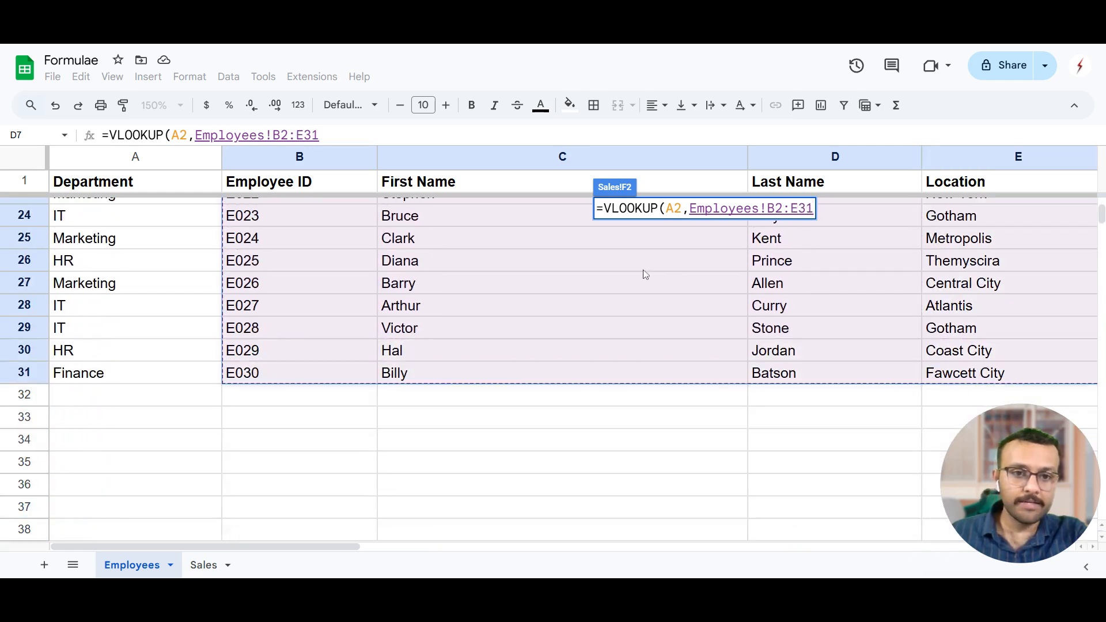
scroll(427, 301, "up", 7)
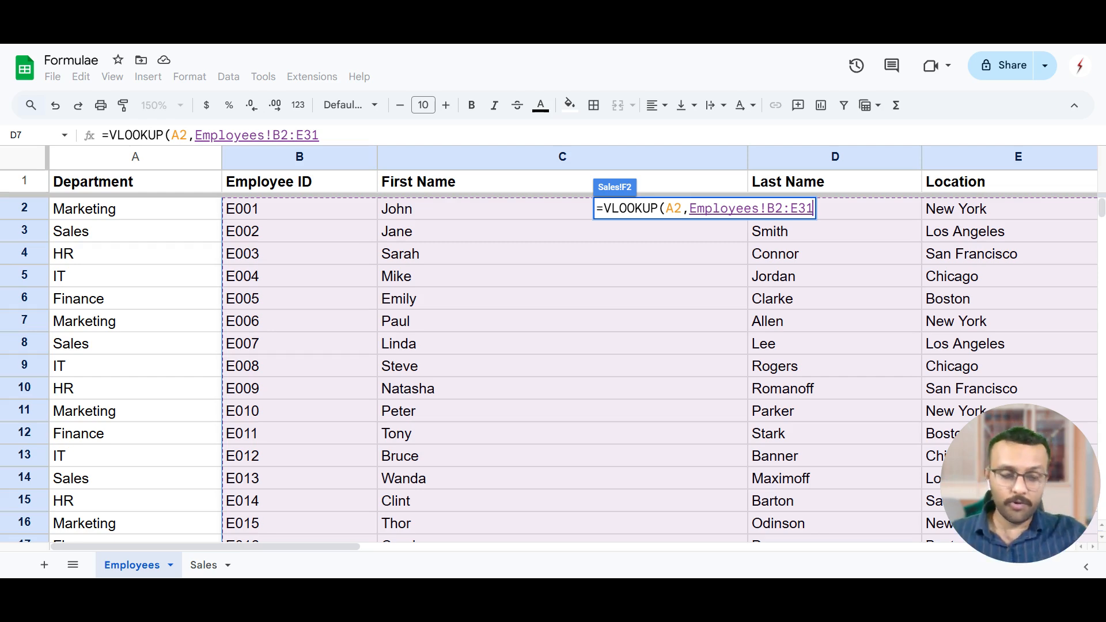
Complete the VLOOKUP formula in F2 with column index 2 and FALSE for an exact match.
type(",")
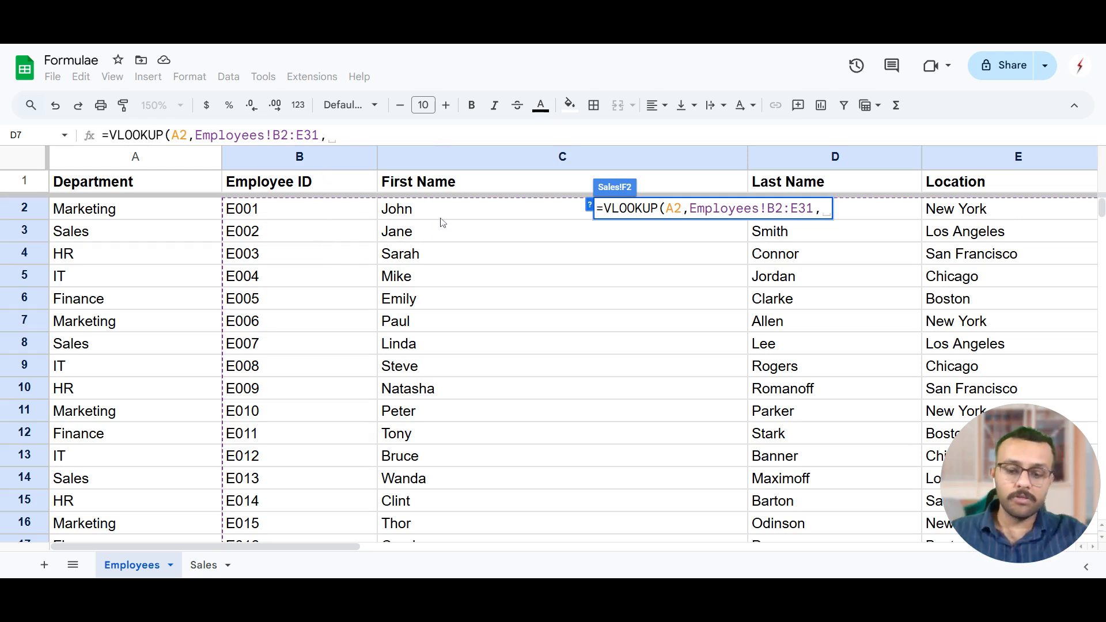
type("2")
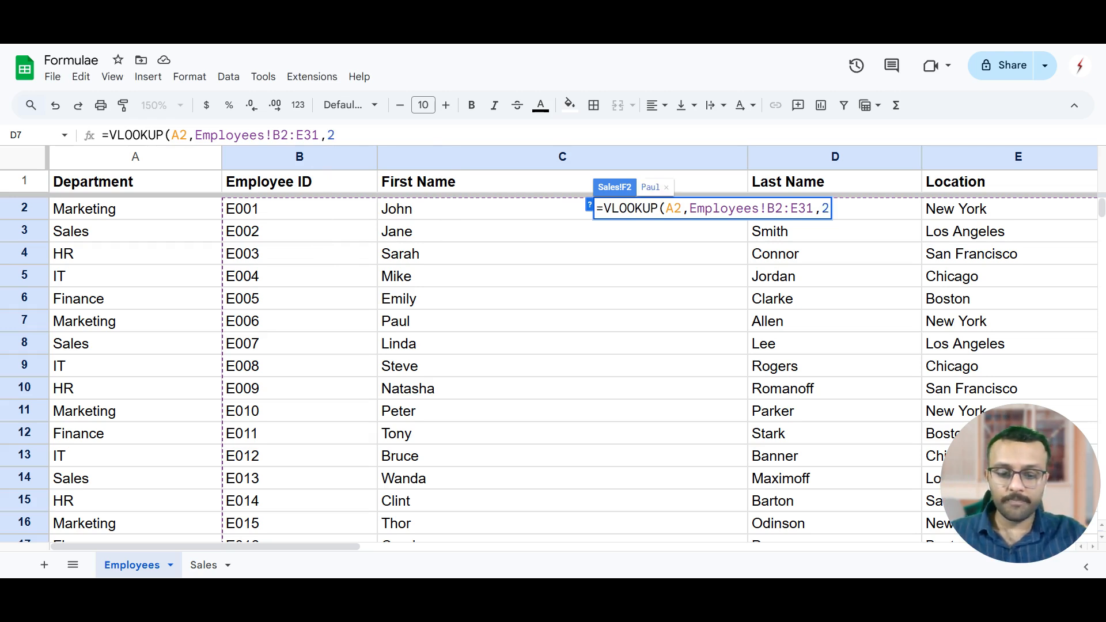
type(",FALSE")
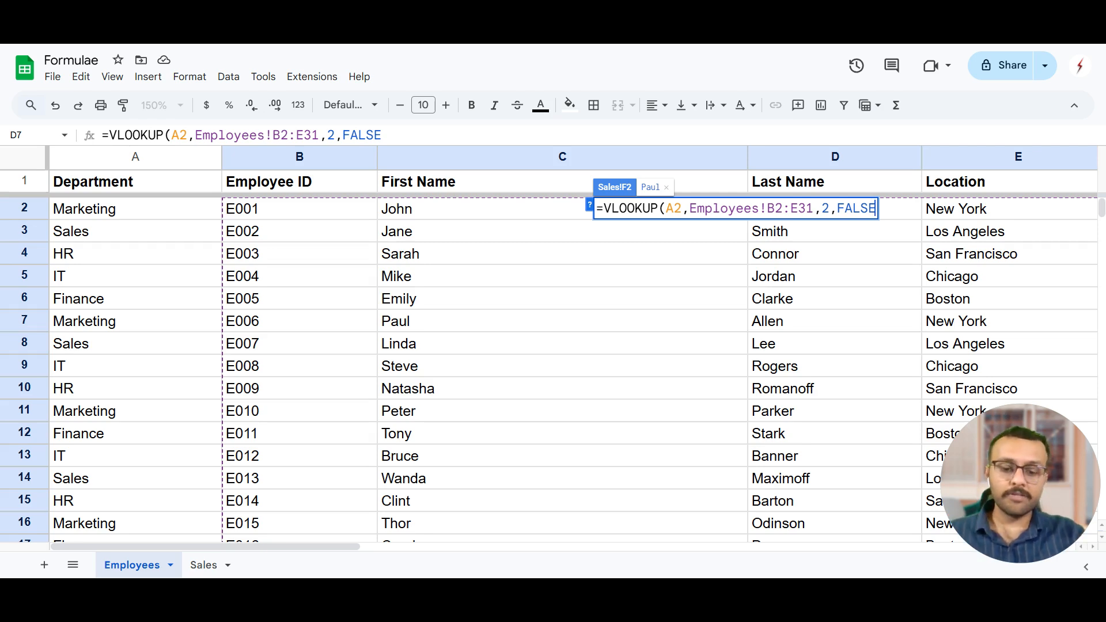
type(")")
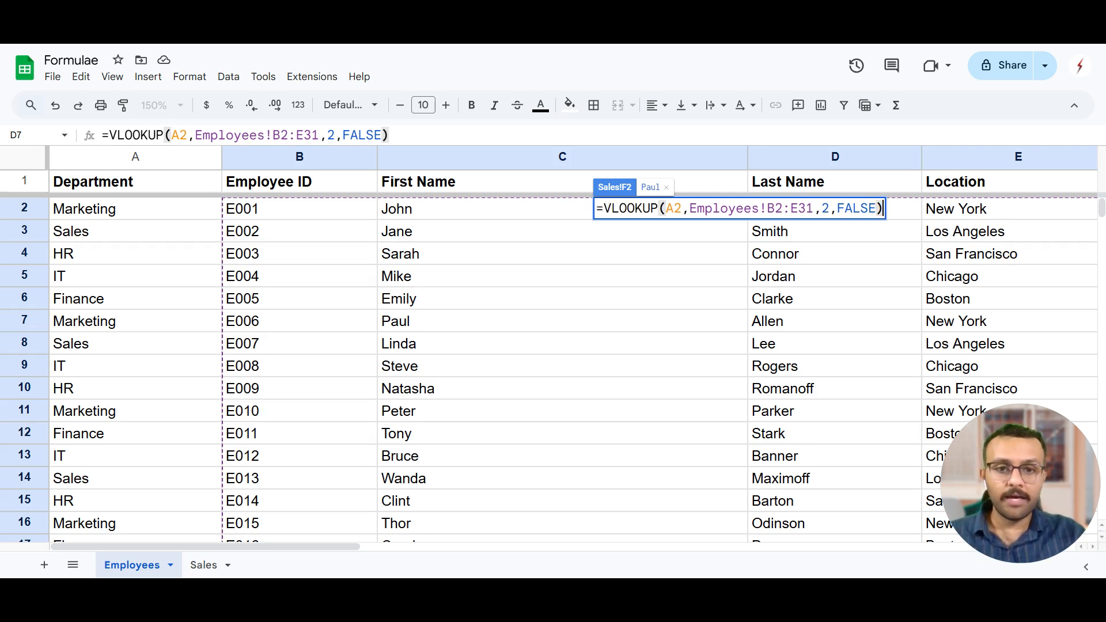
key("Return")
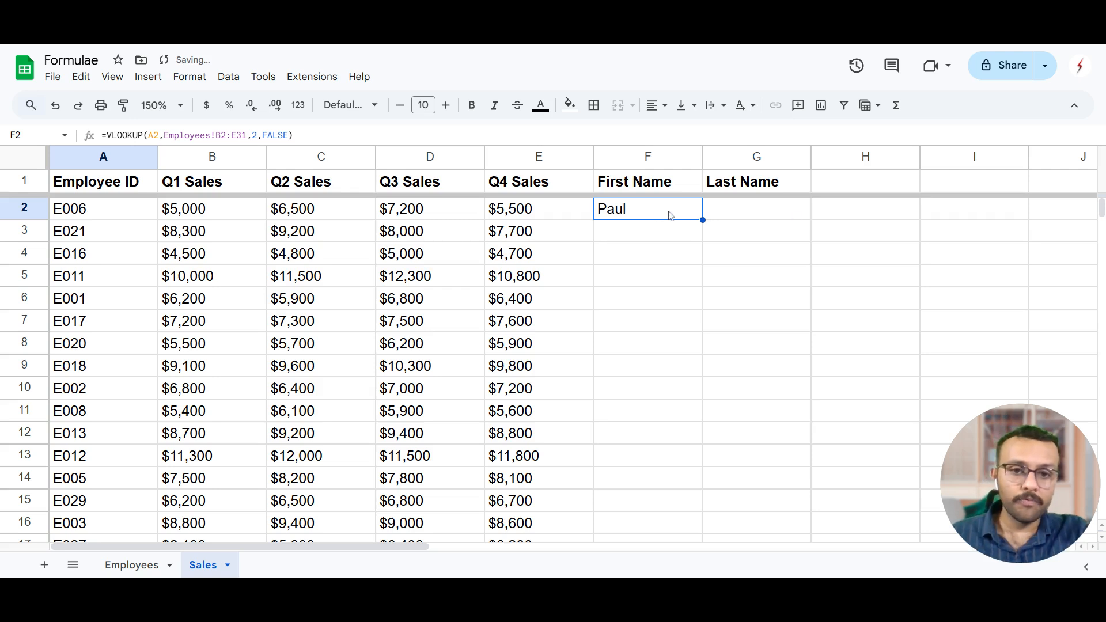
Copy the VLOOKUP formula text from F2 into cell G2 under Last Name.
left_click_drag(294, 136, 98, 136)
key("ctrl+c")
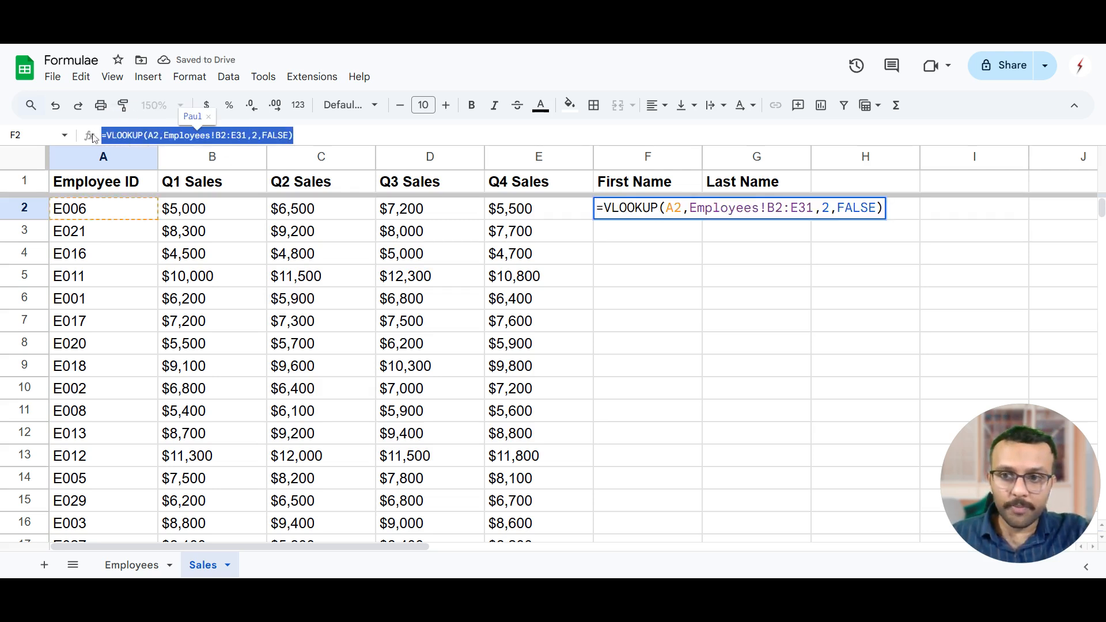
left_click(671, 311)
left_click(768, 215)
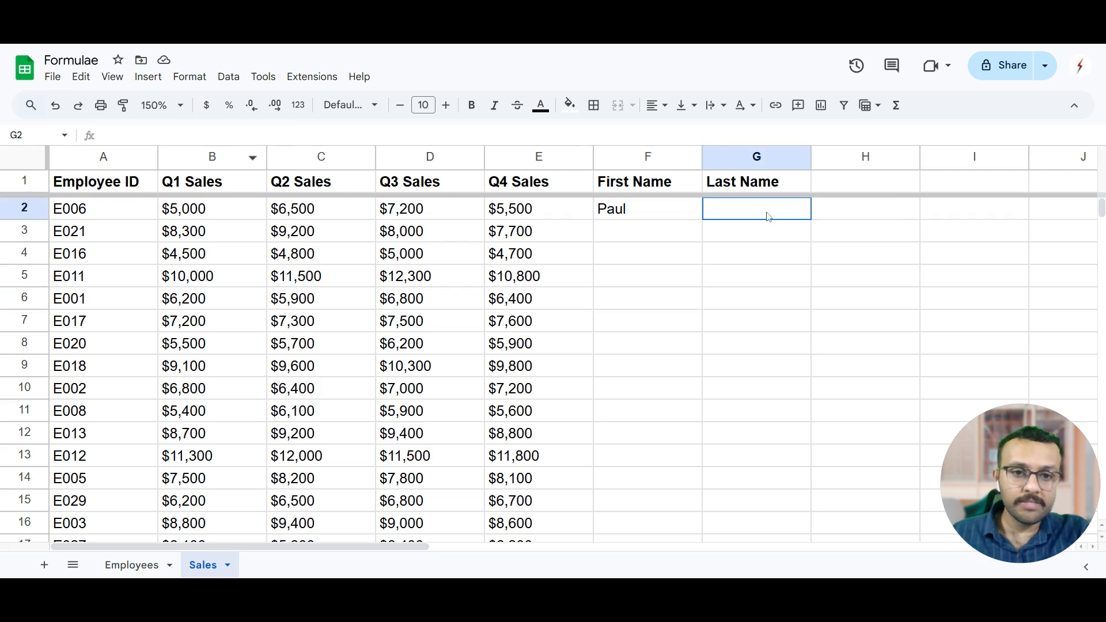
left_click(205, 134)
key("ctrl+v")
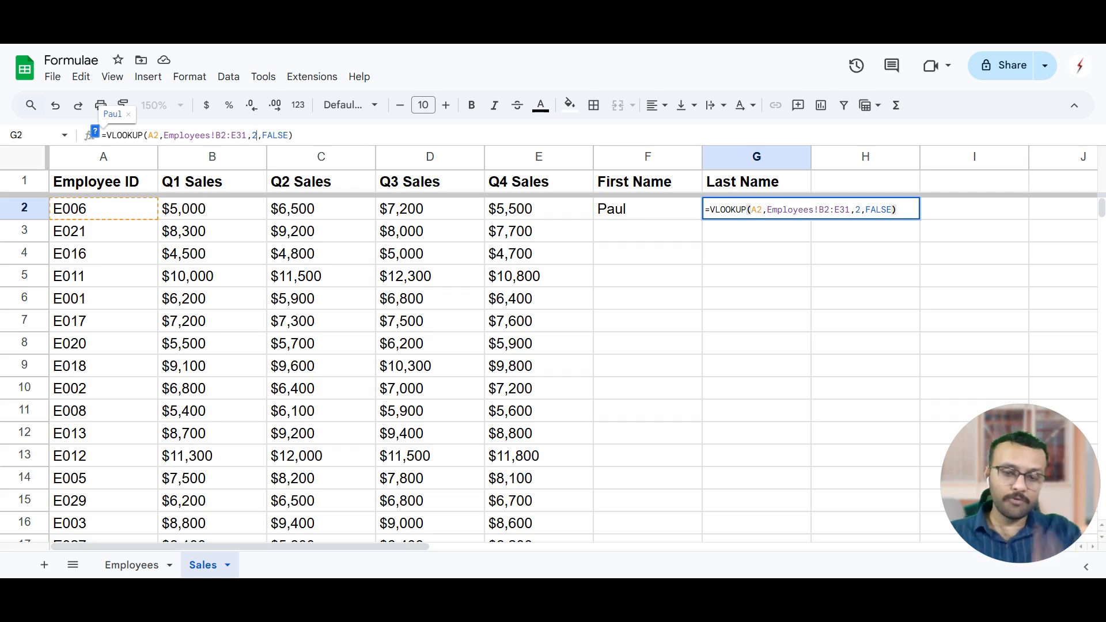
Set the column index in G2's VLOOKUP formula to 3 to return the last name.
key("Left")
key("Left")
key("Left")
key("Left")
key("Left")
key("Left")
key("Left")
key("BackSpace")
type("3")
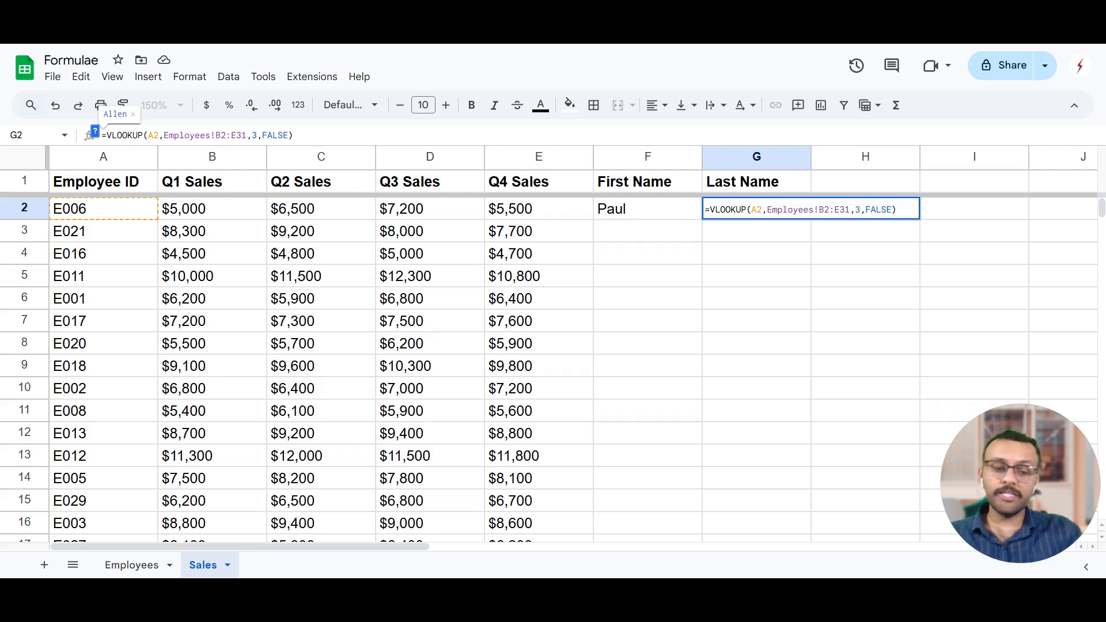
key("Return")
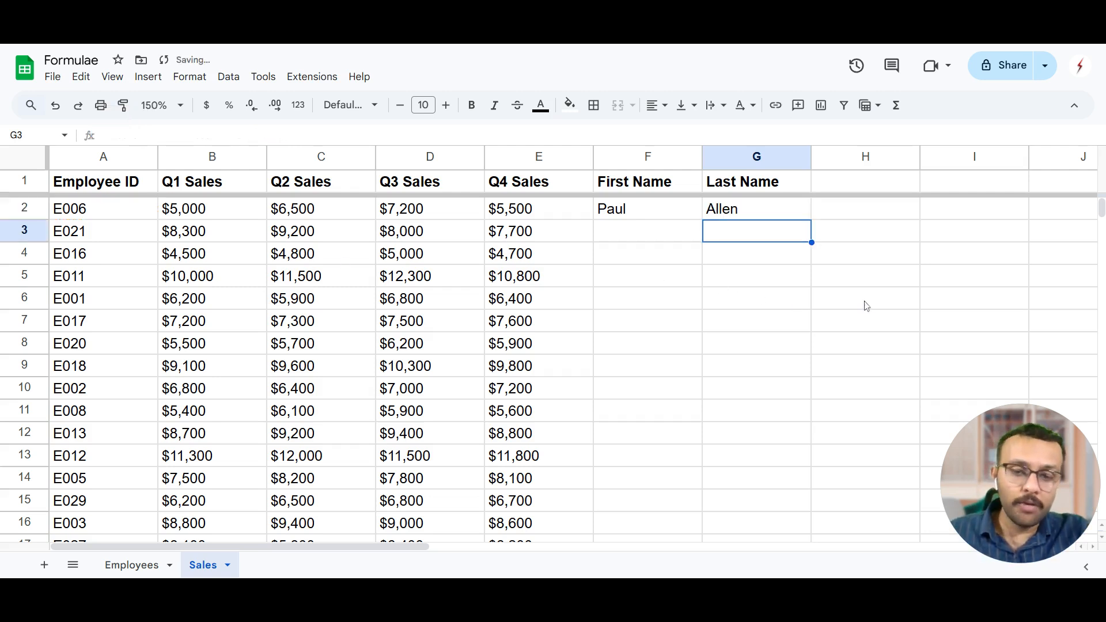
Fill the formulas in F2:G2 down through row 31 of the Sales sheet.
left_click(636, 210)
left_click(743, 218, "shift")
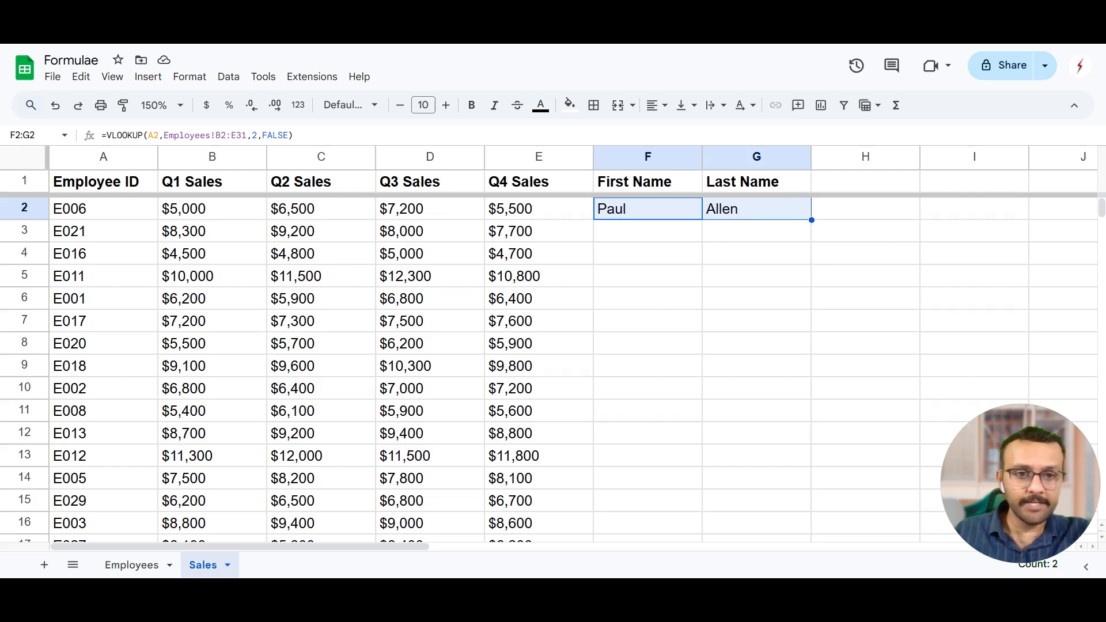
left_click_drag(812, 220, 764, 333)
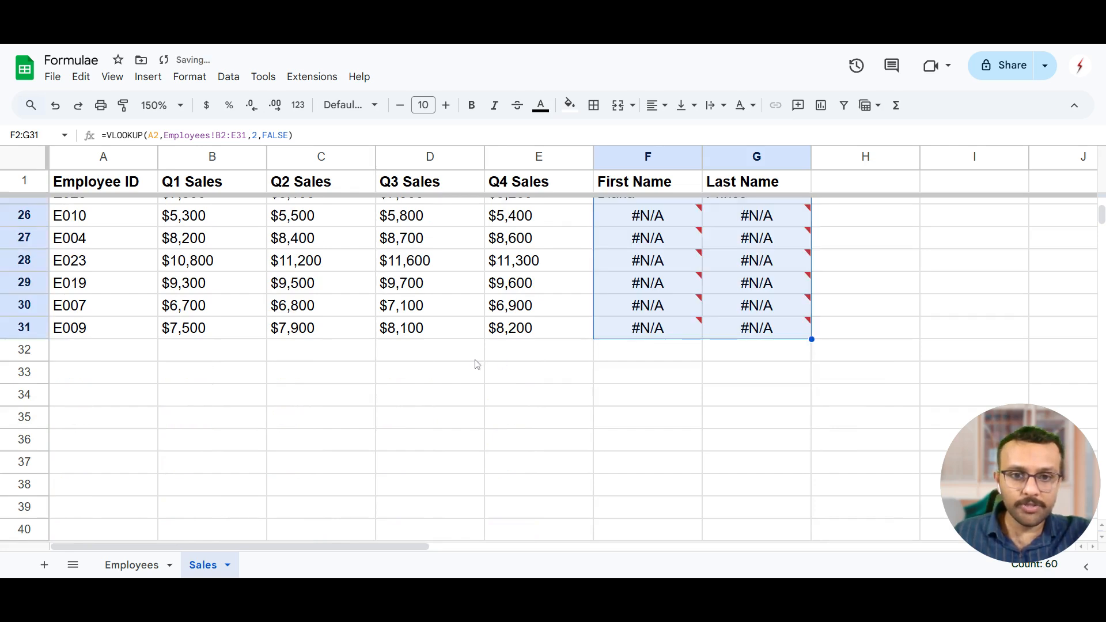
scroll(459, 362, "up", 5)
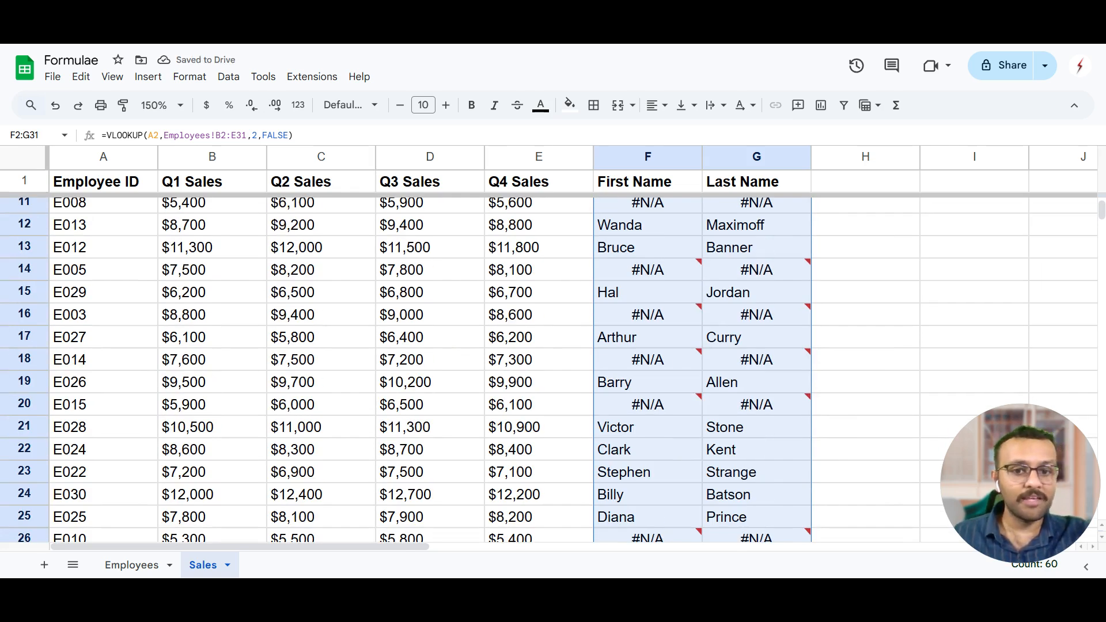
scroll(722, 398, "up", 3)
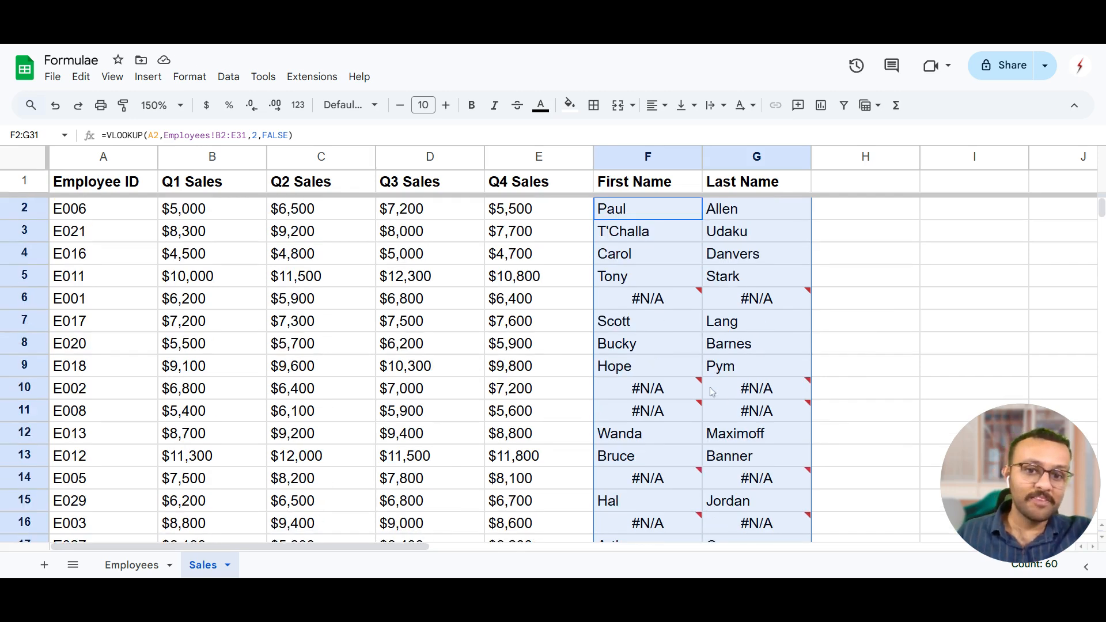
Examine the #N/A error in F6 and compare the lookup ranges in the formulas of F2, F3 and F6.
mouse_move(691, 292)
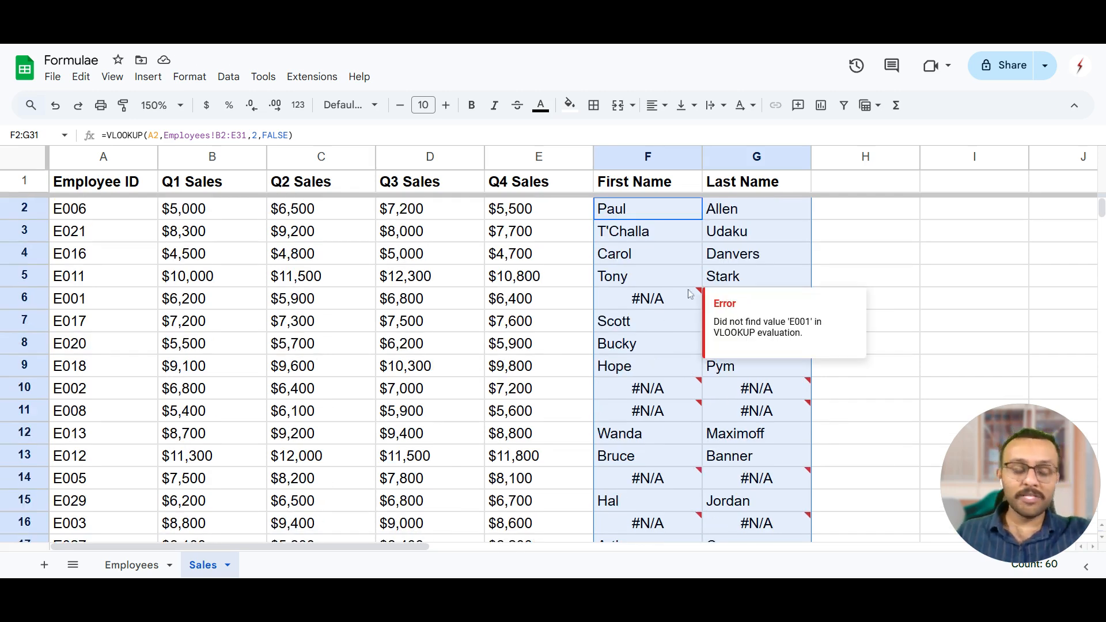
left_click(666, 232)
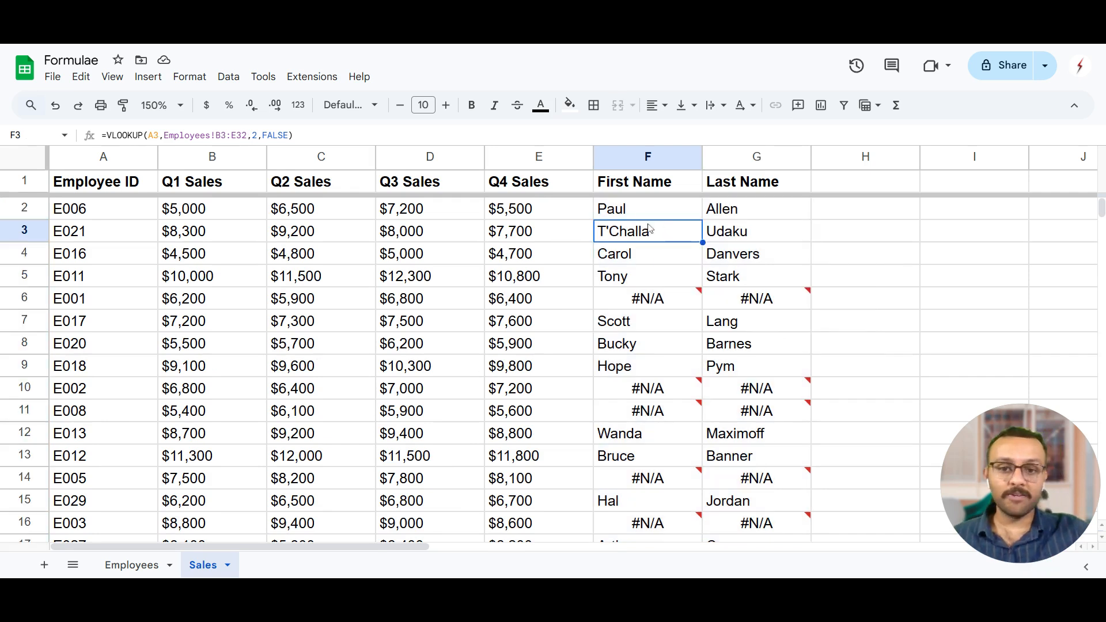
key("Up")
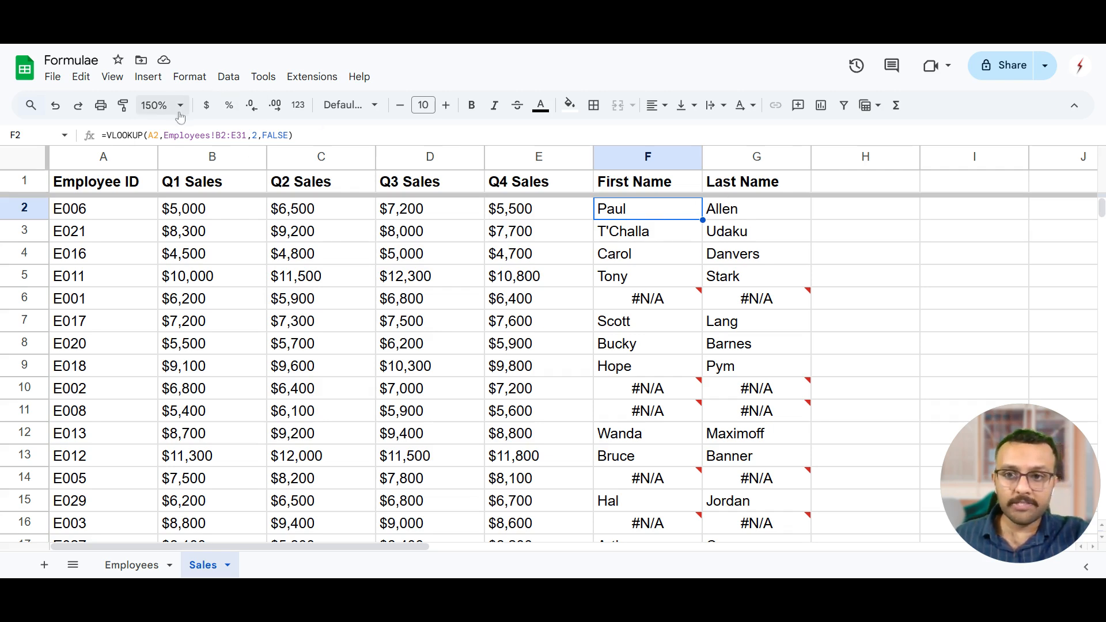
double_click(661, 220)
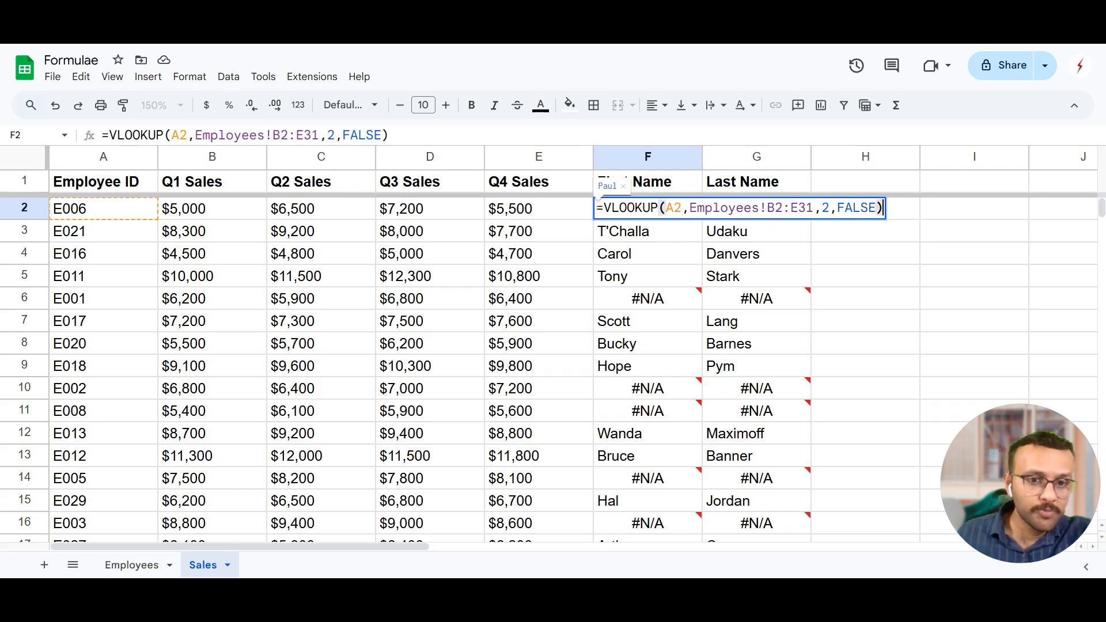
left_click(637, 241)
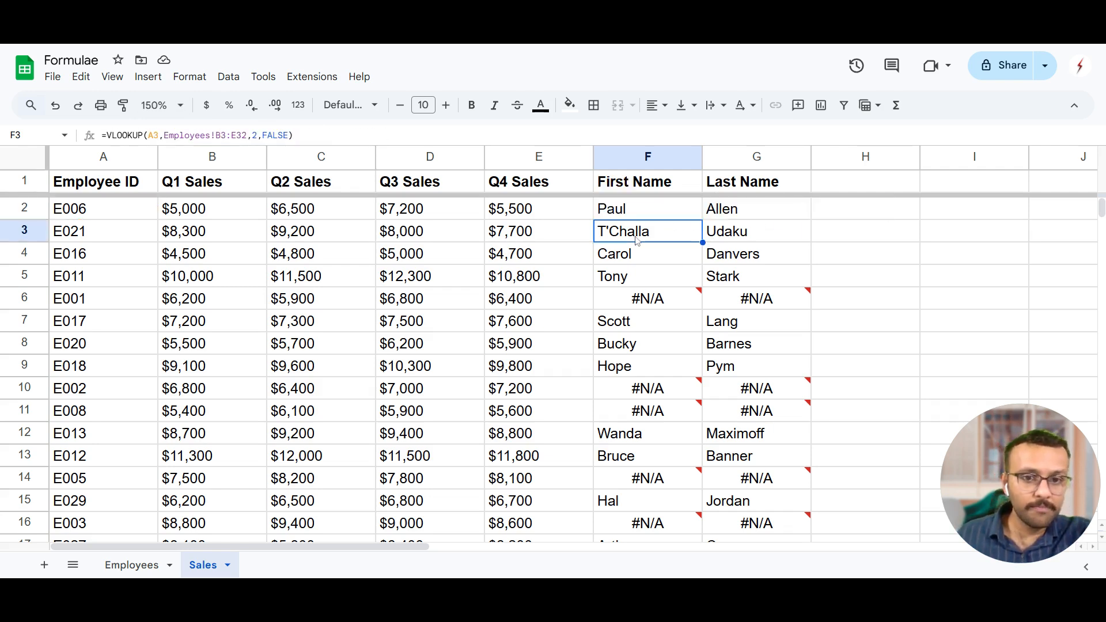
double_click(637, 241)
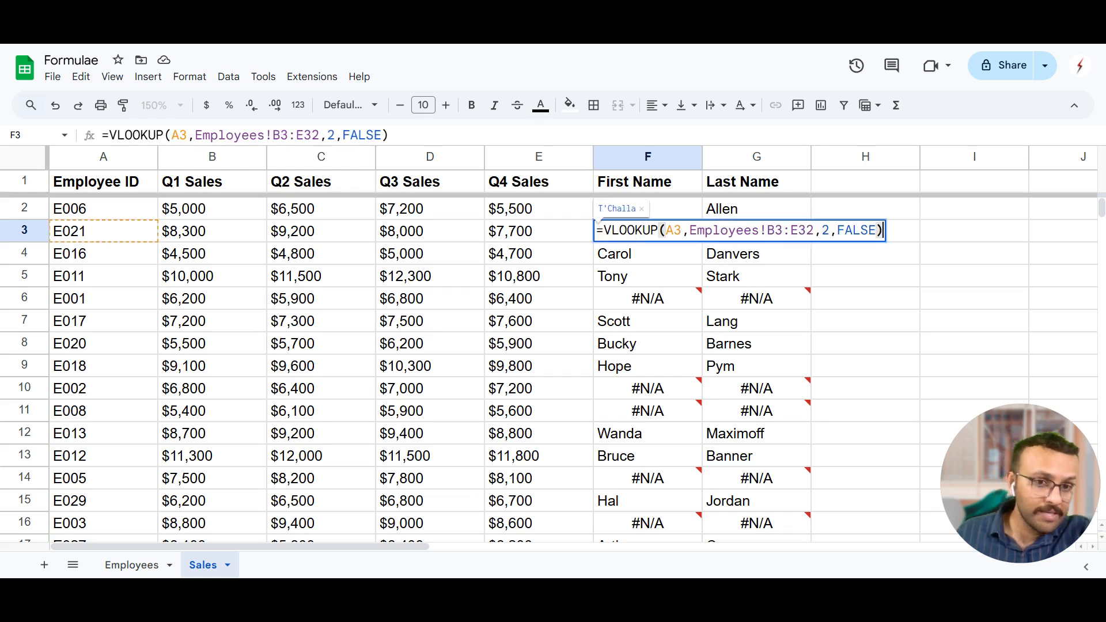
left_click(657, 285)
left_click(658, 305)
double_click(658, 304)
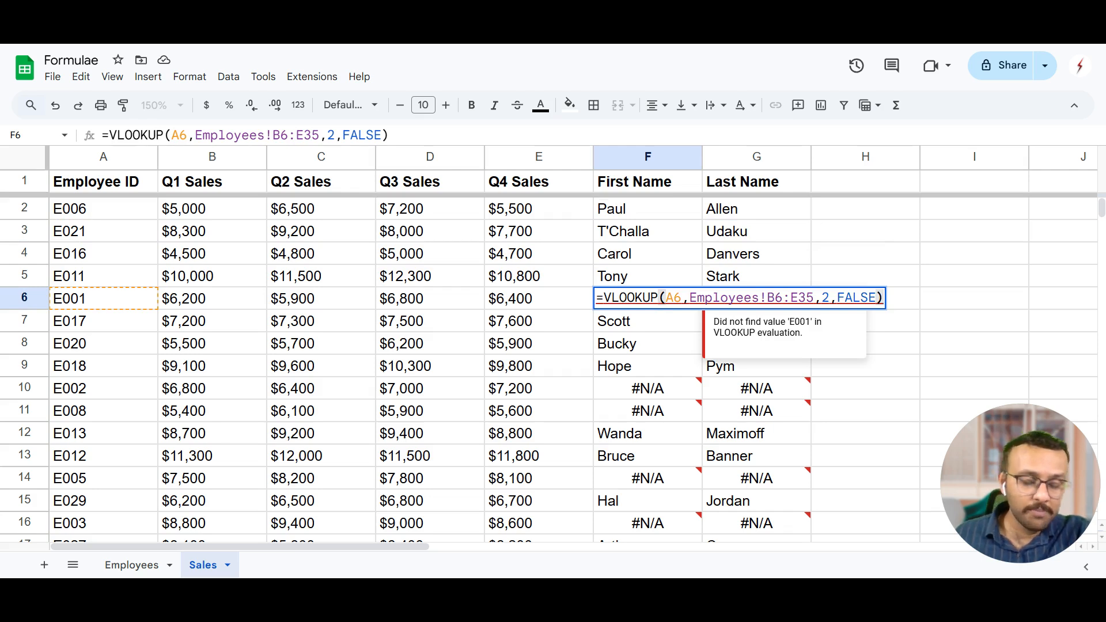
left_click(579, 304)
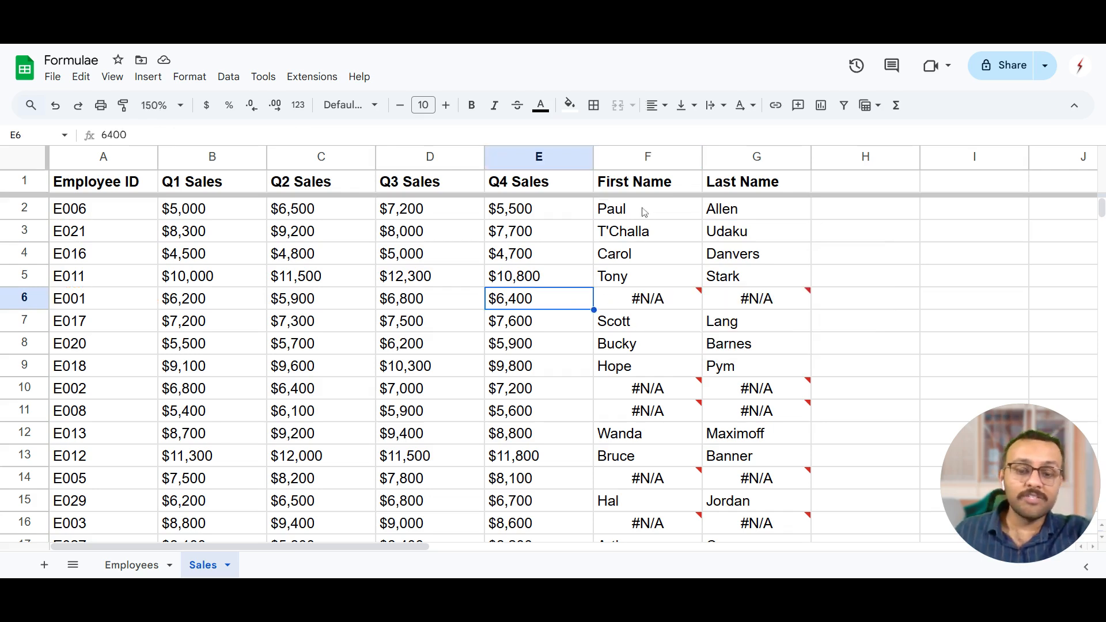
Check the position of employee ID E001 in the Employees sheet against the lookup range used in Sales cell F6.
left_click(132, 566)
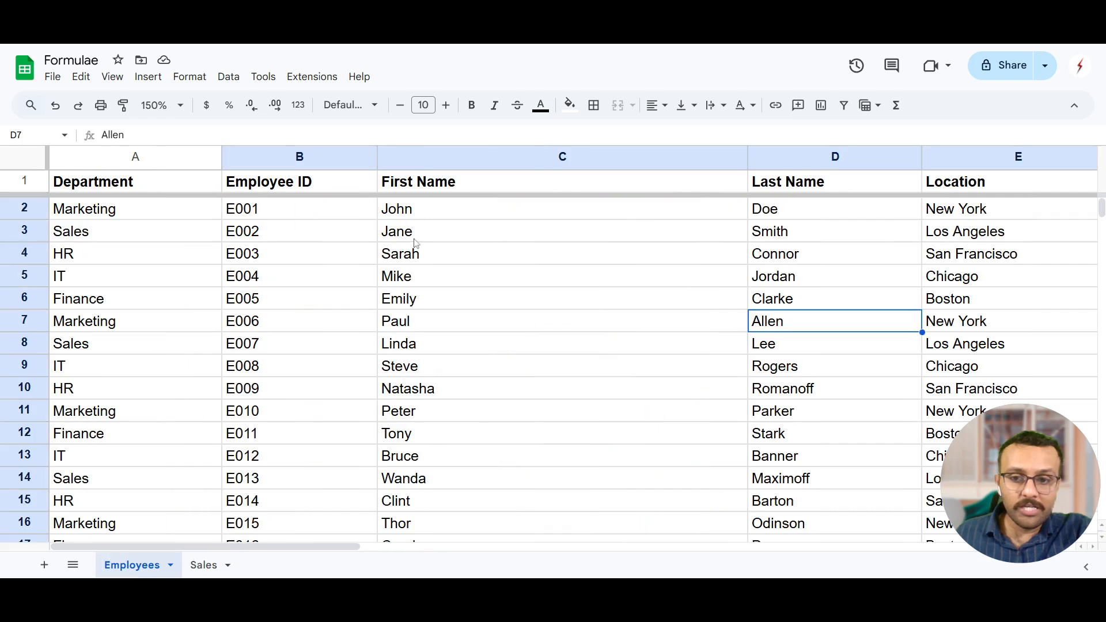
left_click(351, 241)
left_click(204, 565)
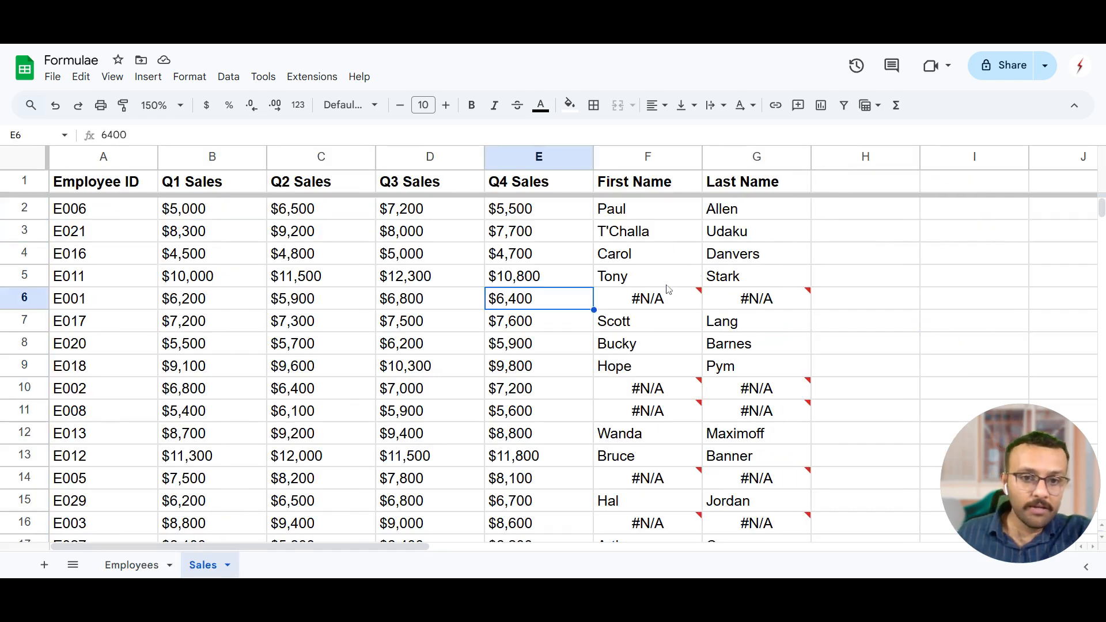
left_click(669, 303)
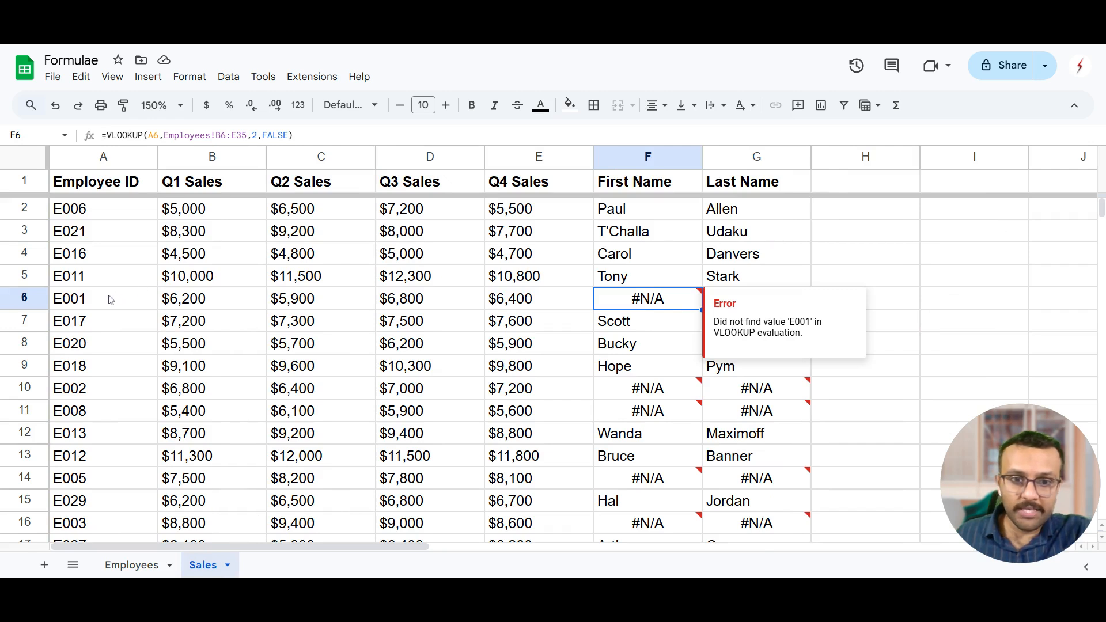
left_click(41, 297)
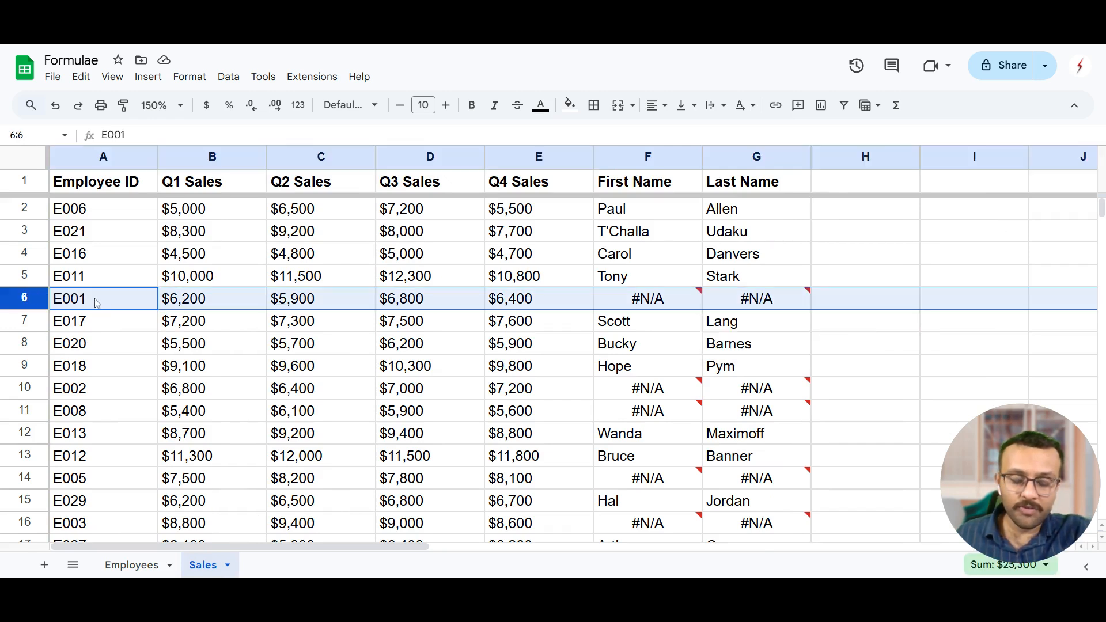
left_click(646, 300)
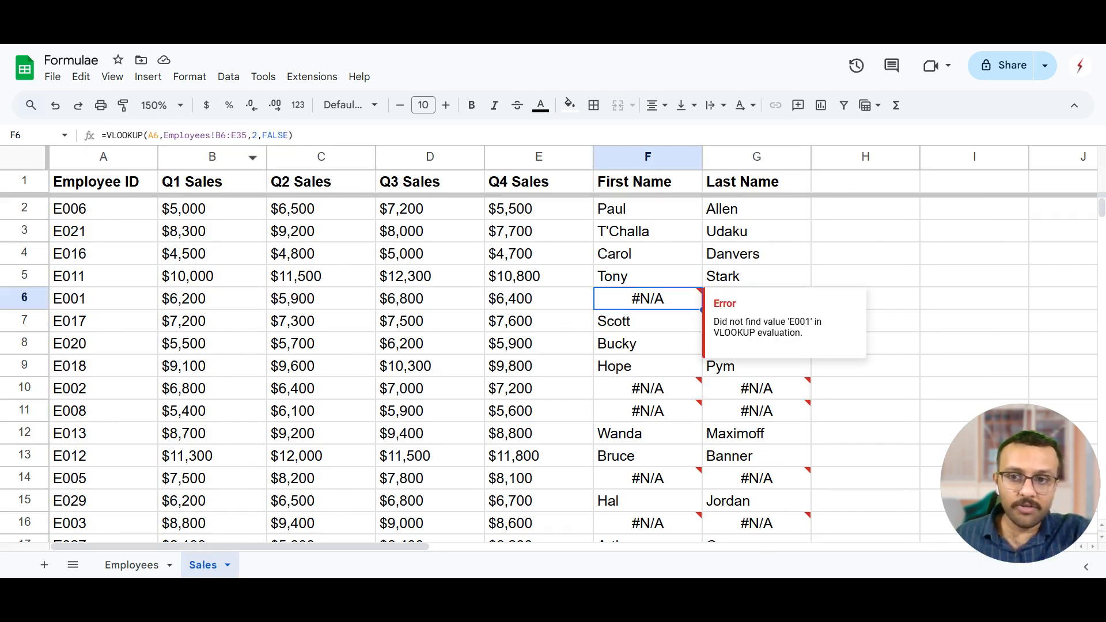
key("Return")
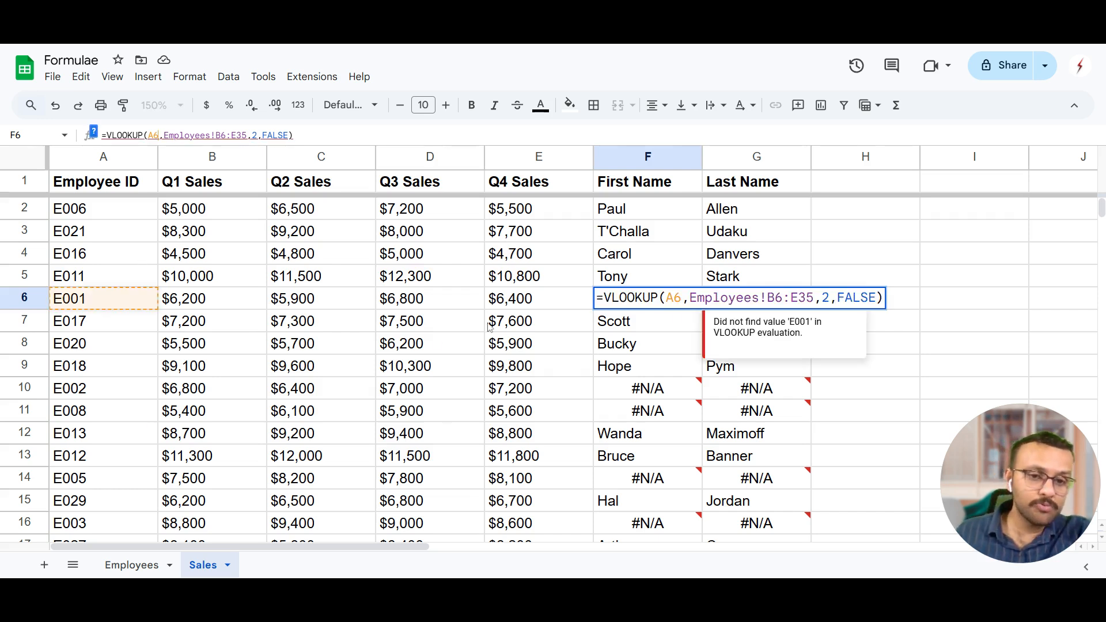
key("Escape")
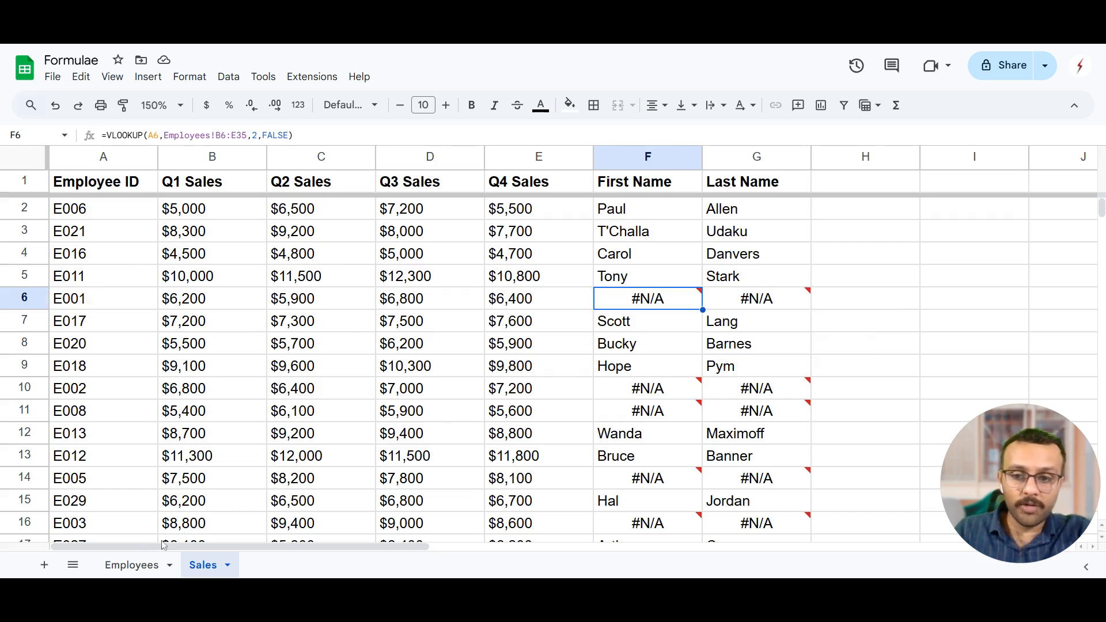
Examine the first rows of the Employee ID column in the Employees sheet.
left_click(132, 566)
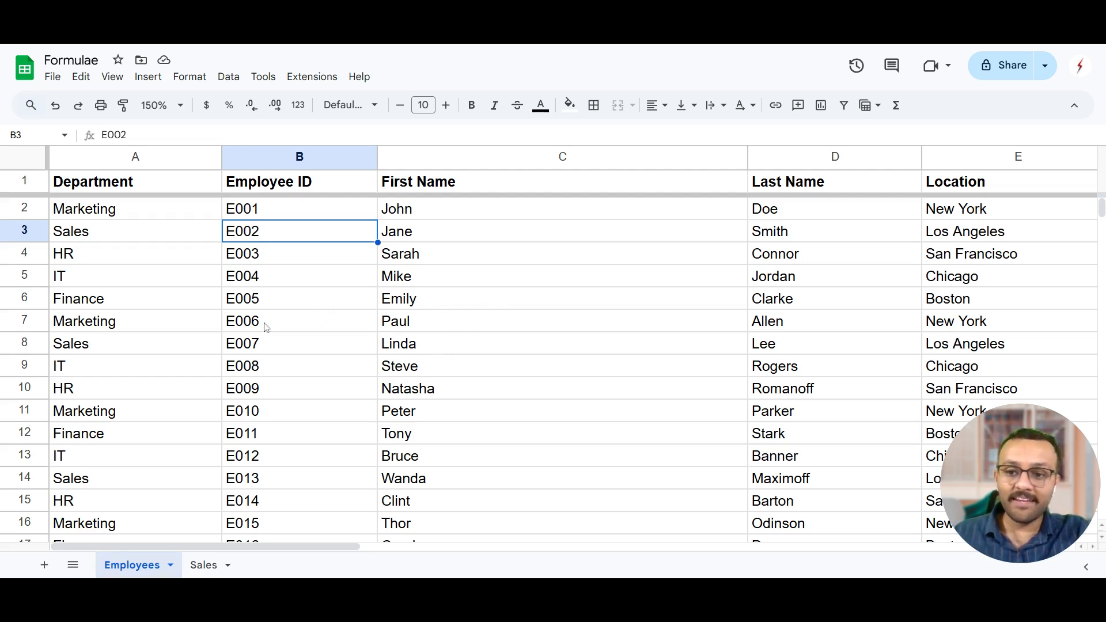
left_click_drag(267, 328, 496, 366)
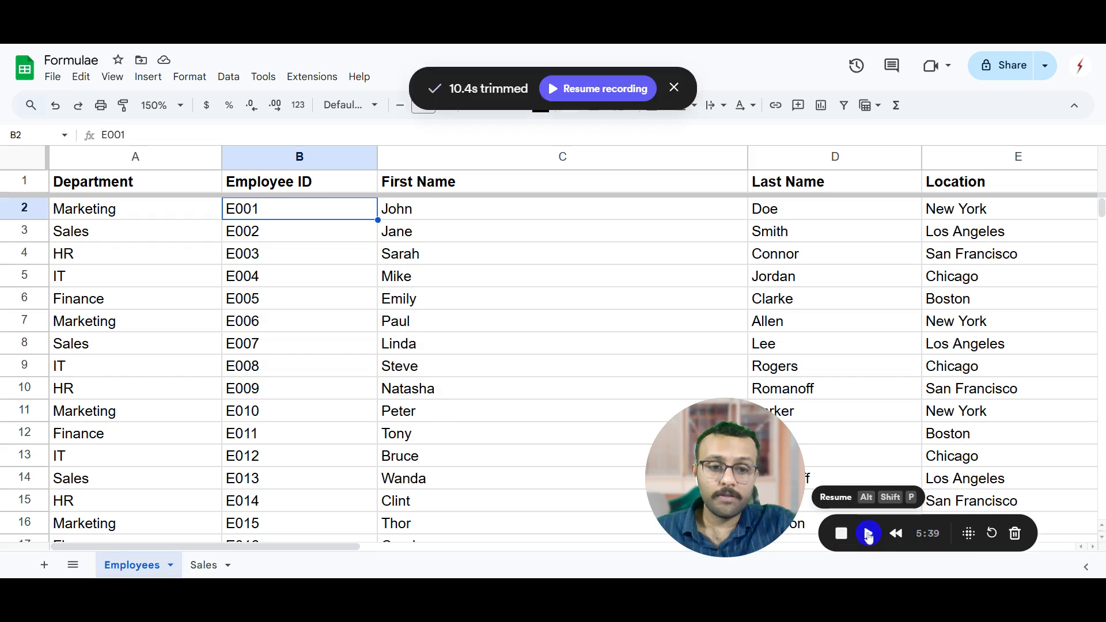
left_click(292, 278)
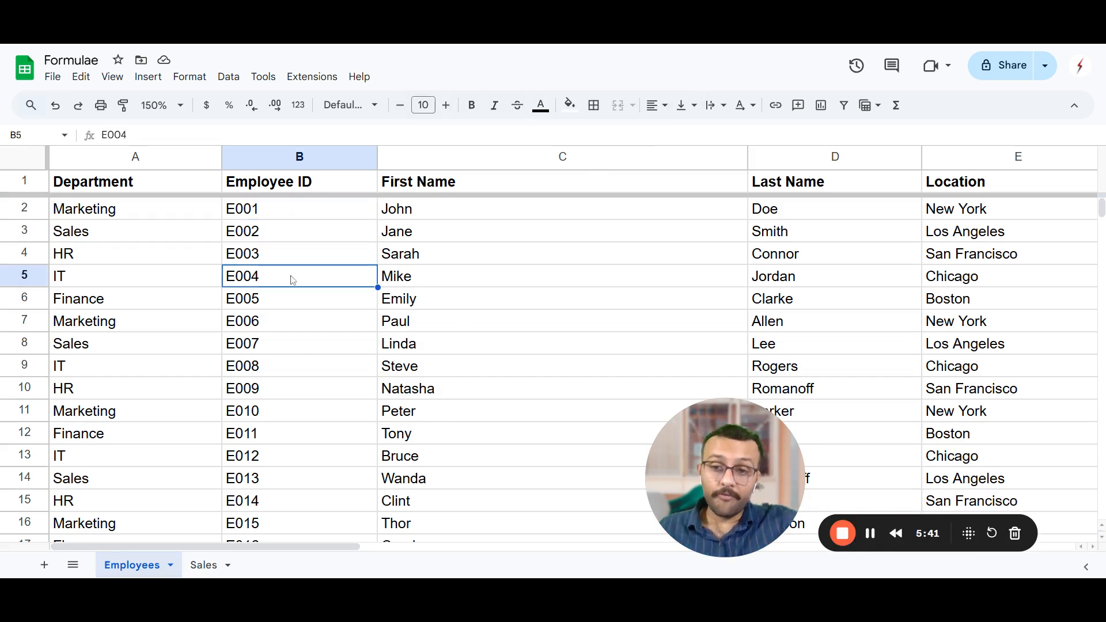
Compare employee ID E001's position in the Employees sheet with the lookup range in Sales F6, and inspect the #N/A error in F10.
left_click(246, 213)
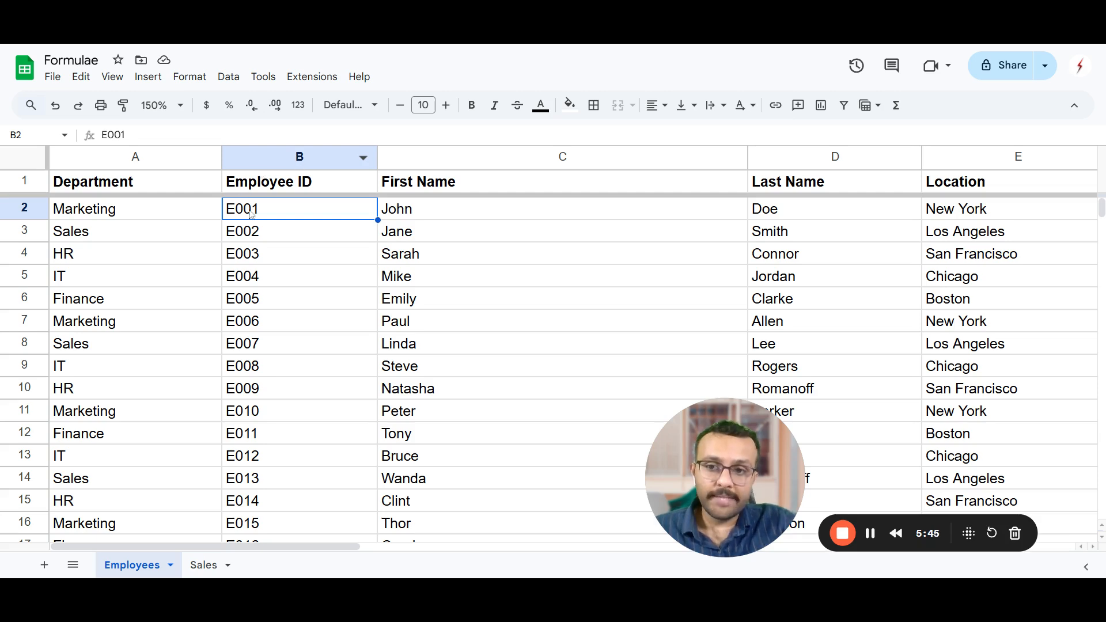
left_click(208, 564)
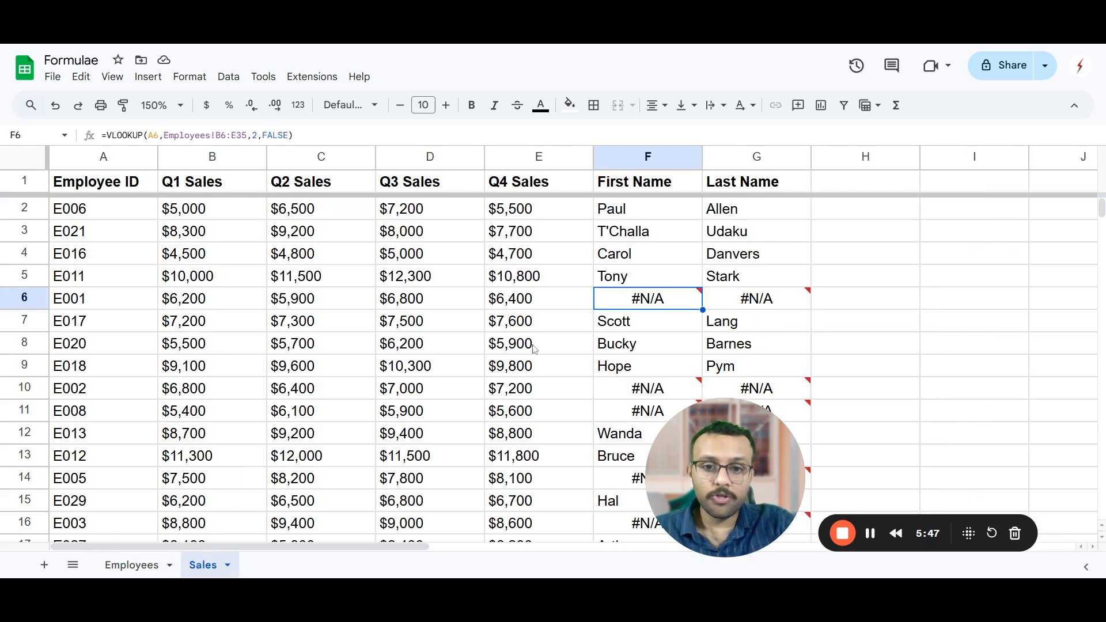
double_click(632, 307)
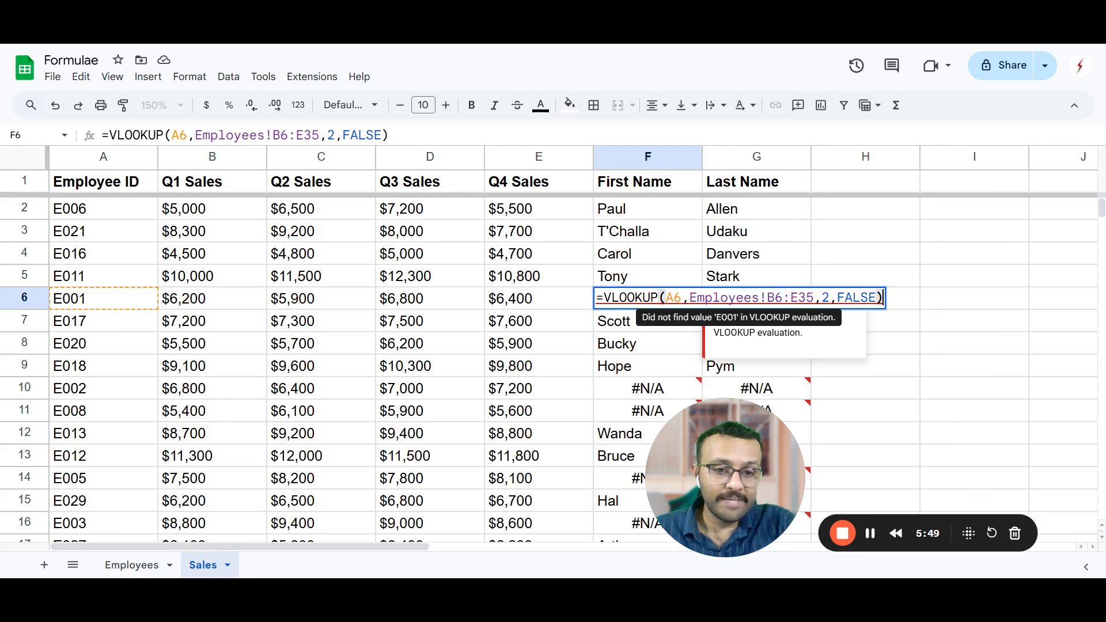
left_click(132, 565)
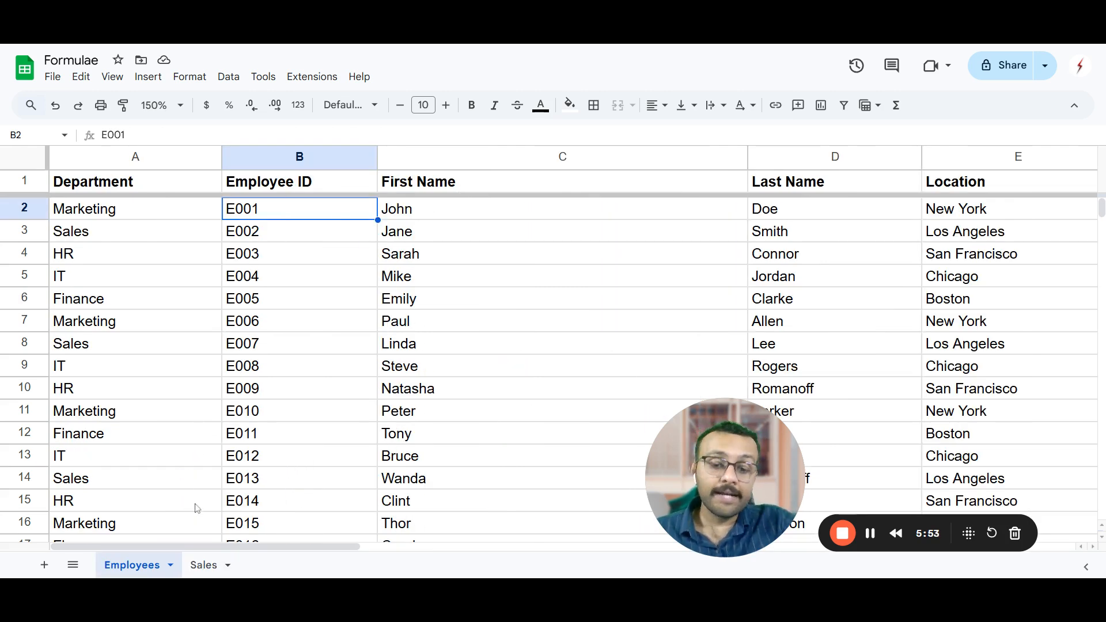
left_click(204, 565)
scroll(605, 386, "down", 5)
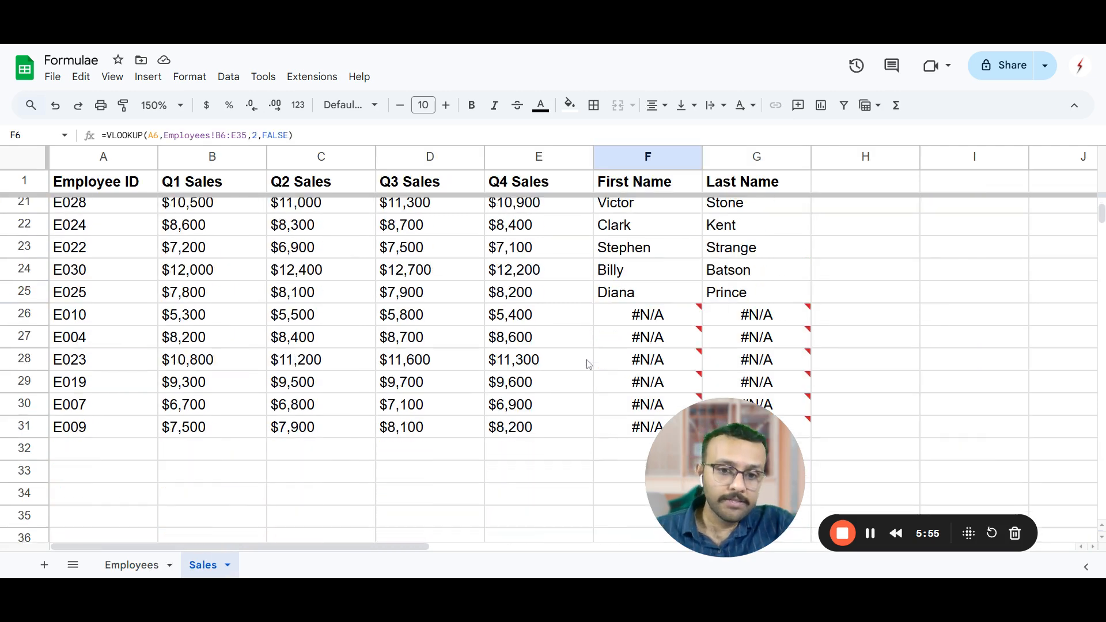
scroll(657, 323, "up", 5)
left_click(652, 393)
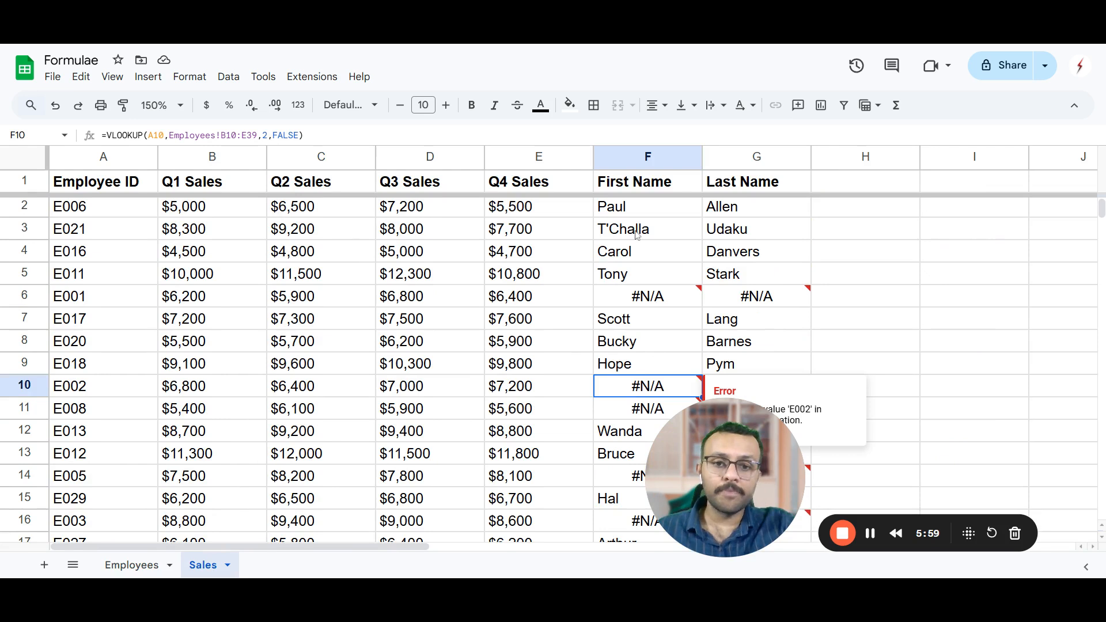
Make the lookup range absolute as Employees!$B$2:$E$31 in the VLOOKUP formulas of Sales cells F2 and G2.
left_click(631, 211)
key("F2")
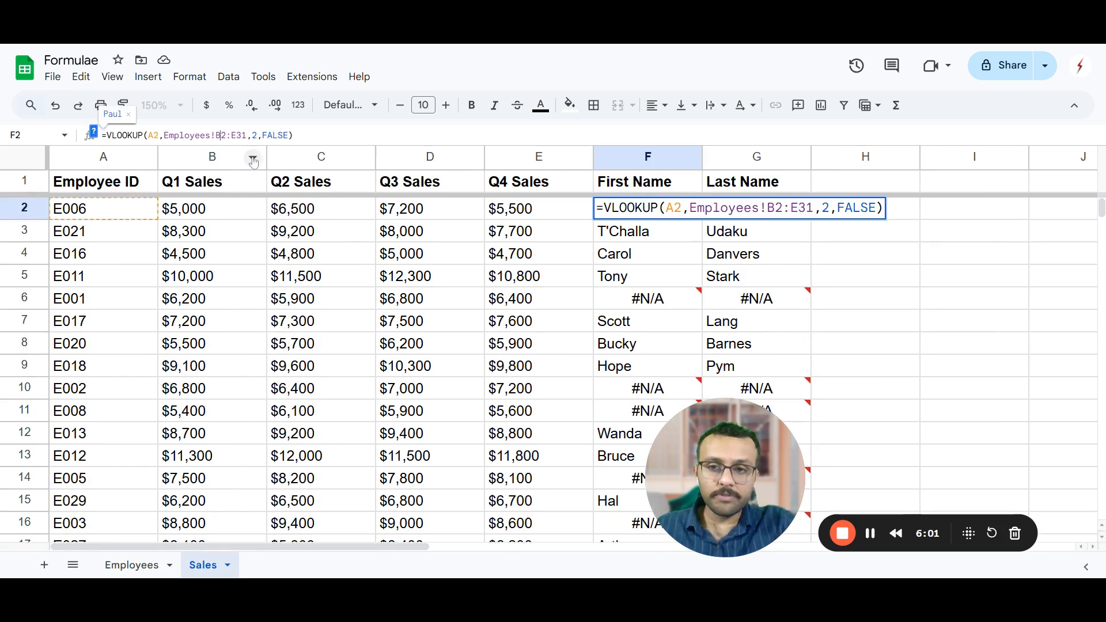
key("F4")
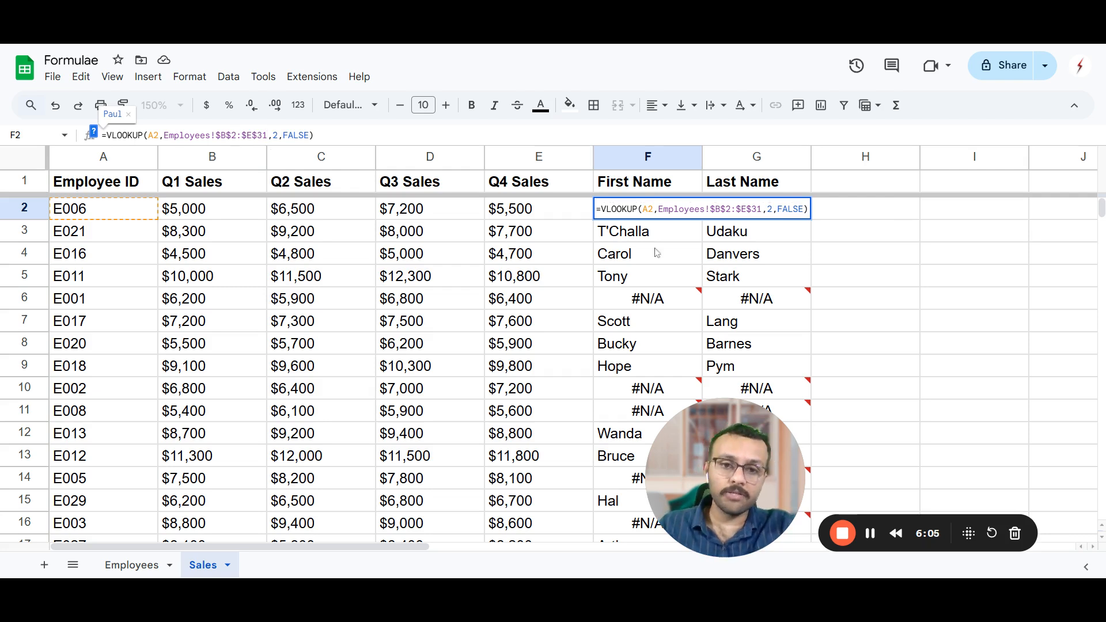
key("Return")
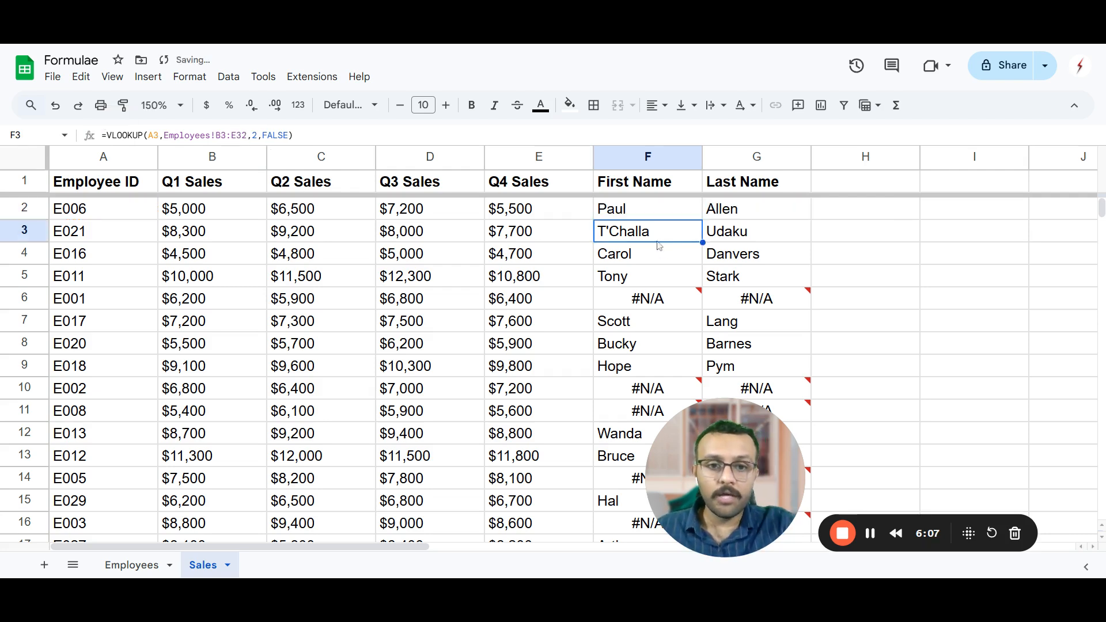
left_click(754, 207)
key("F2")
key("F4")
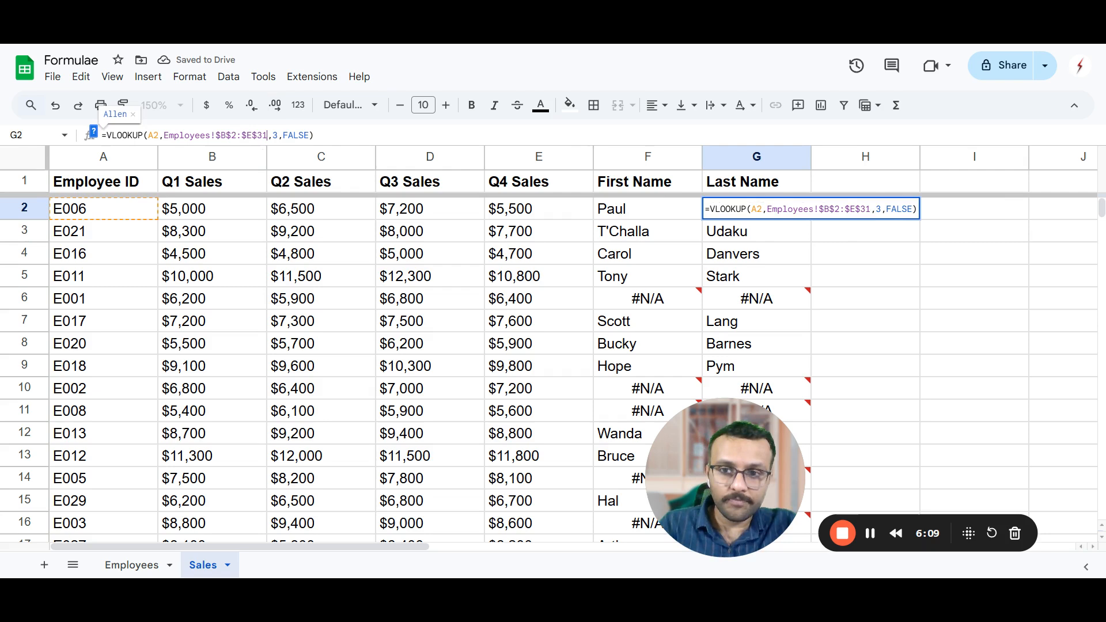
key("Return")
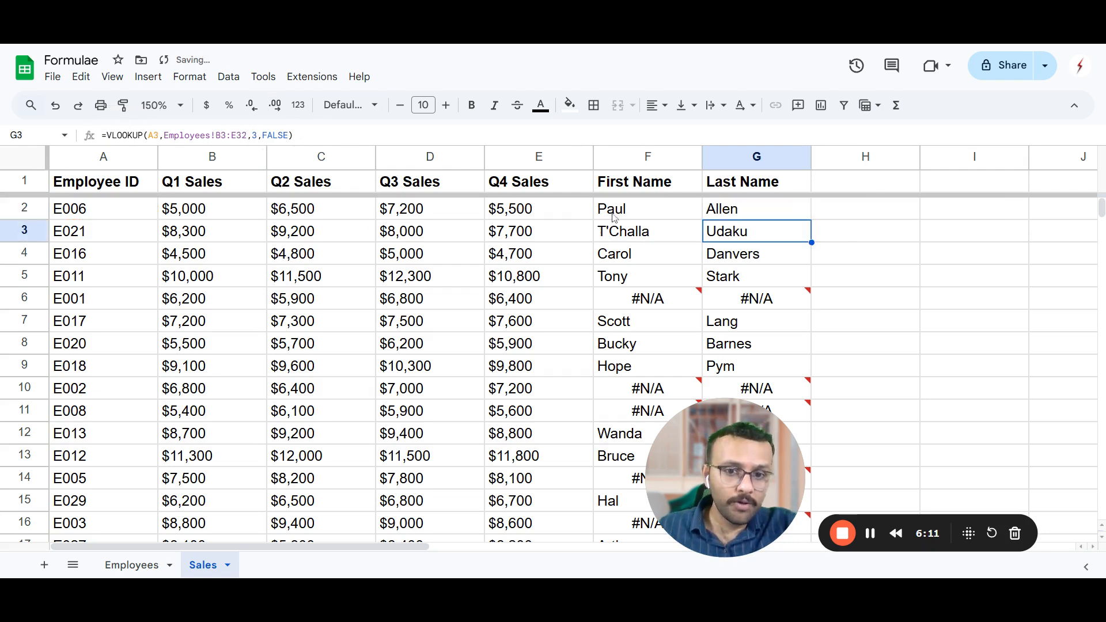
Fill the corrected formulas in F2:G2 down through row 31 and check the lookup range in F2 and F11.
left_click_drag(614, 217, 766, 314)
scroll(732, 339, "up", 10)
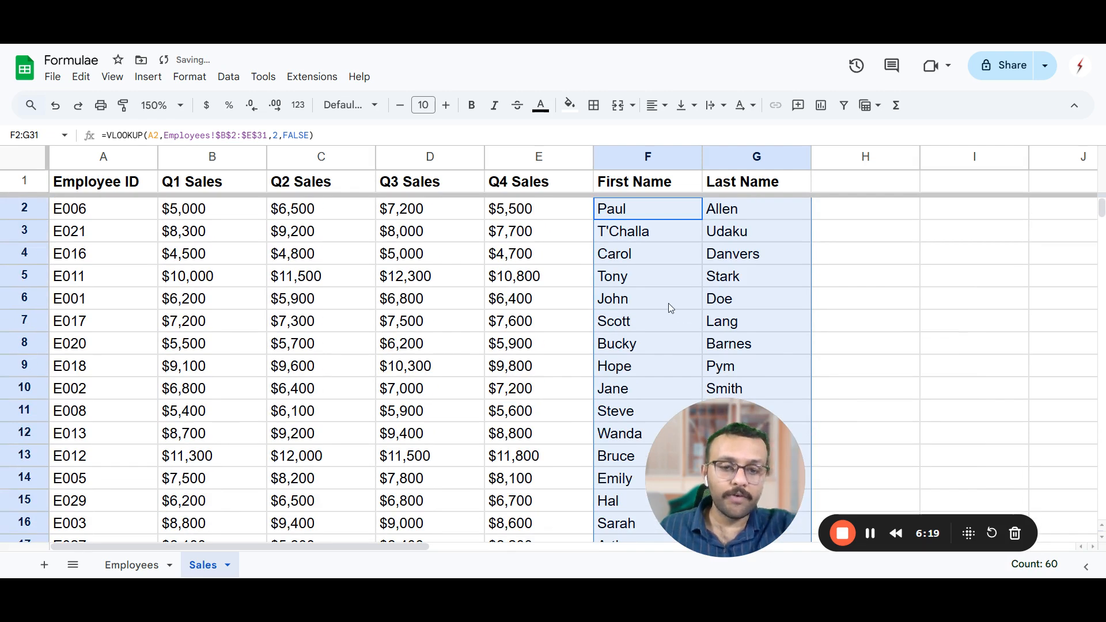
left_click(631, 208)
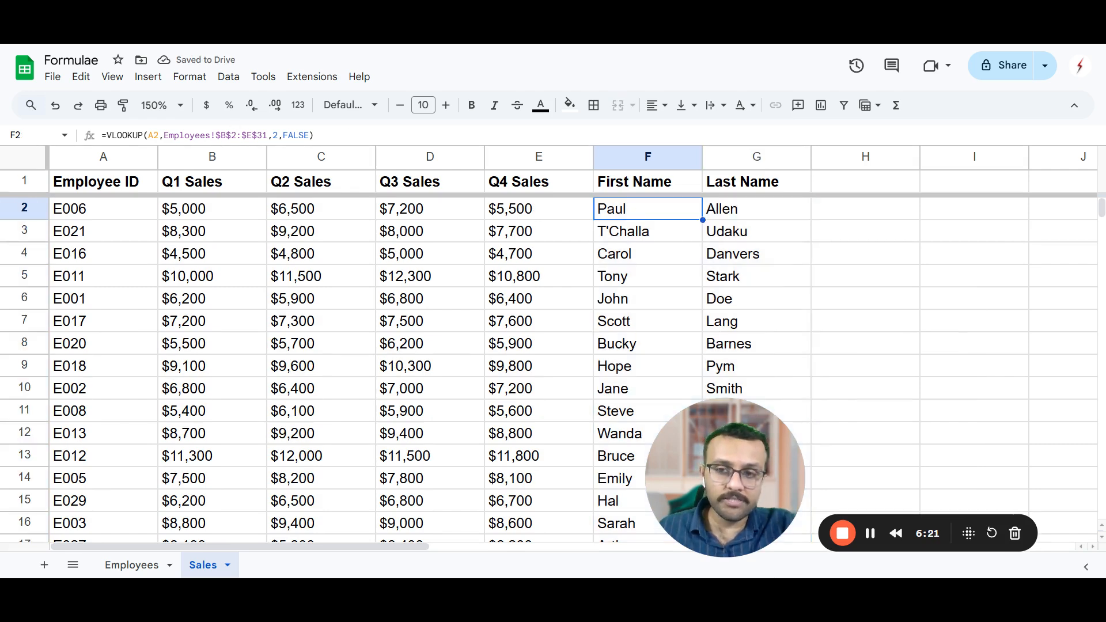
left_click(630, 419)
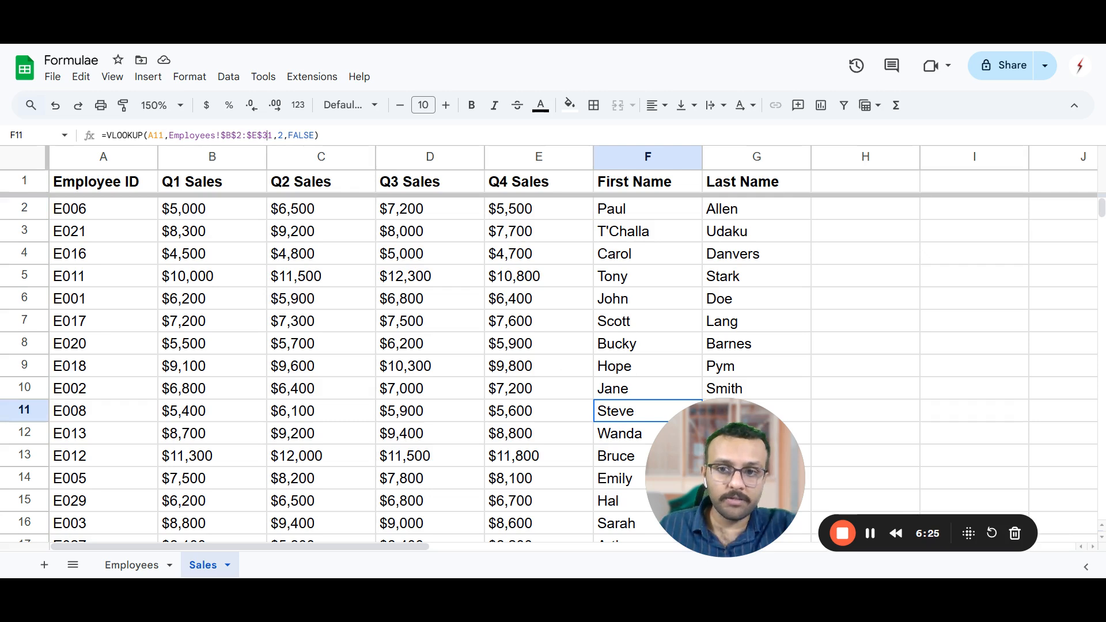
left_click_drag(268, 135, 231, 135)
left_click_drag(731, 480, 1027, 494)
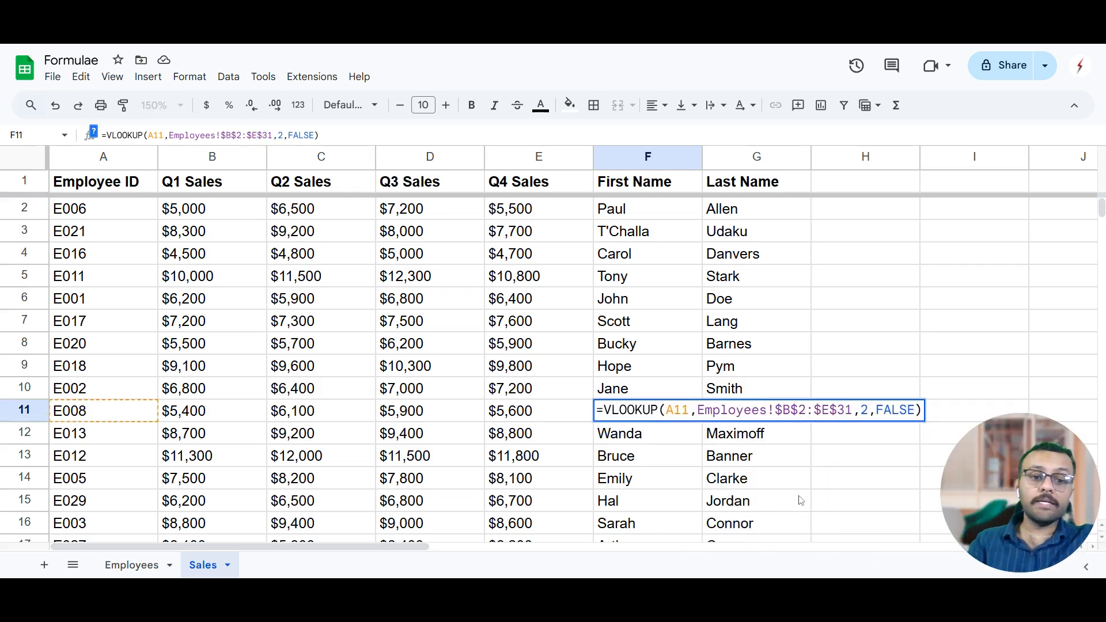
left_click(675, 369)
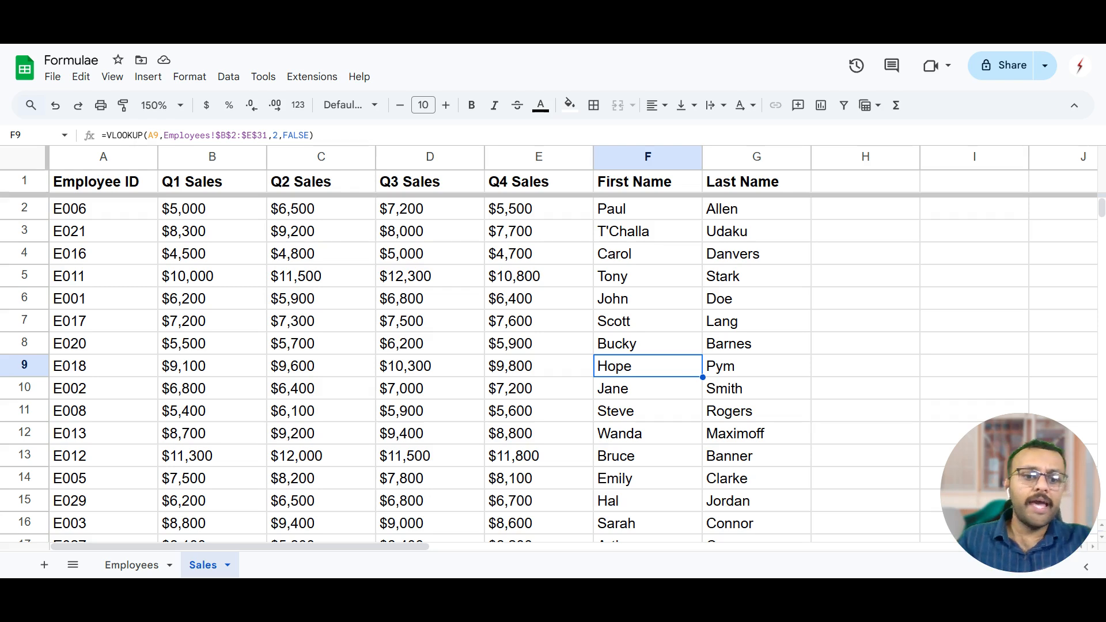
Review the employee records in the Employees sheet from the first row down to the last one.
left_click(132, 565)
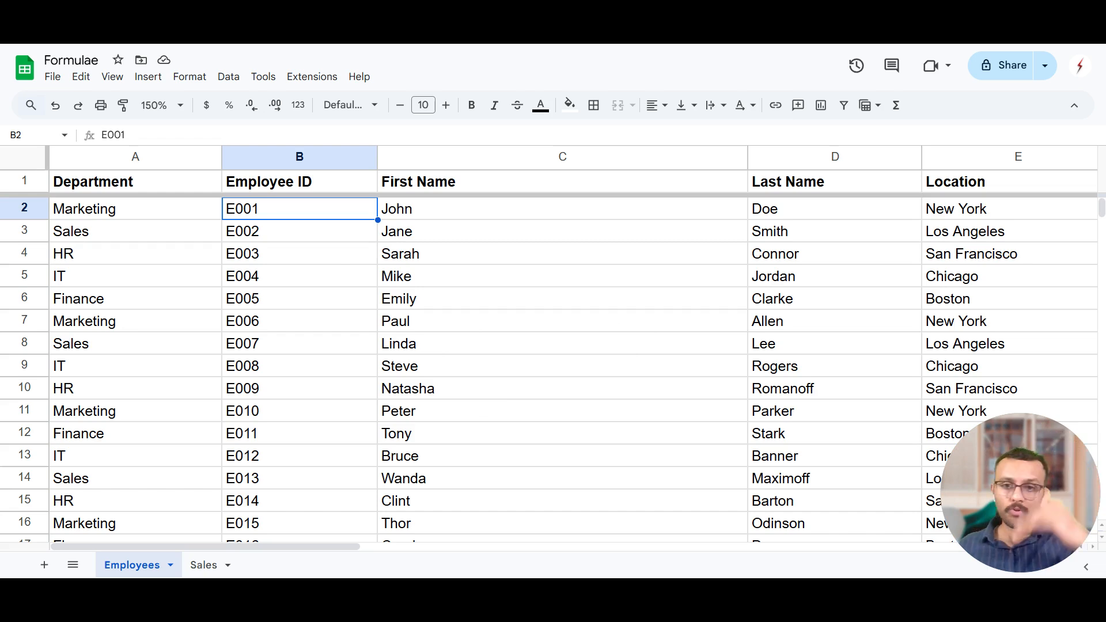
scroll(342, 306, "down", 3)
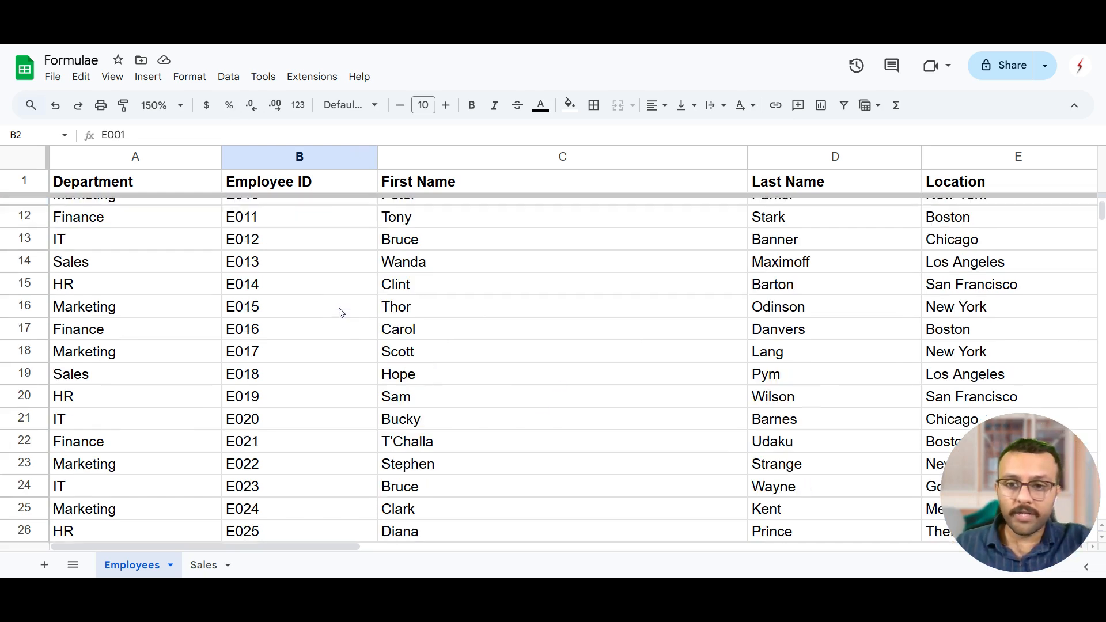
scroll(317, 302, "up", 3)
scroll(273, 285, "down", 2)
scroll(279, 287, "down", 10)
key("ctrl+minus")
key("ctrl+minus")
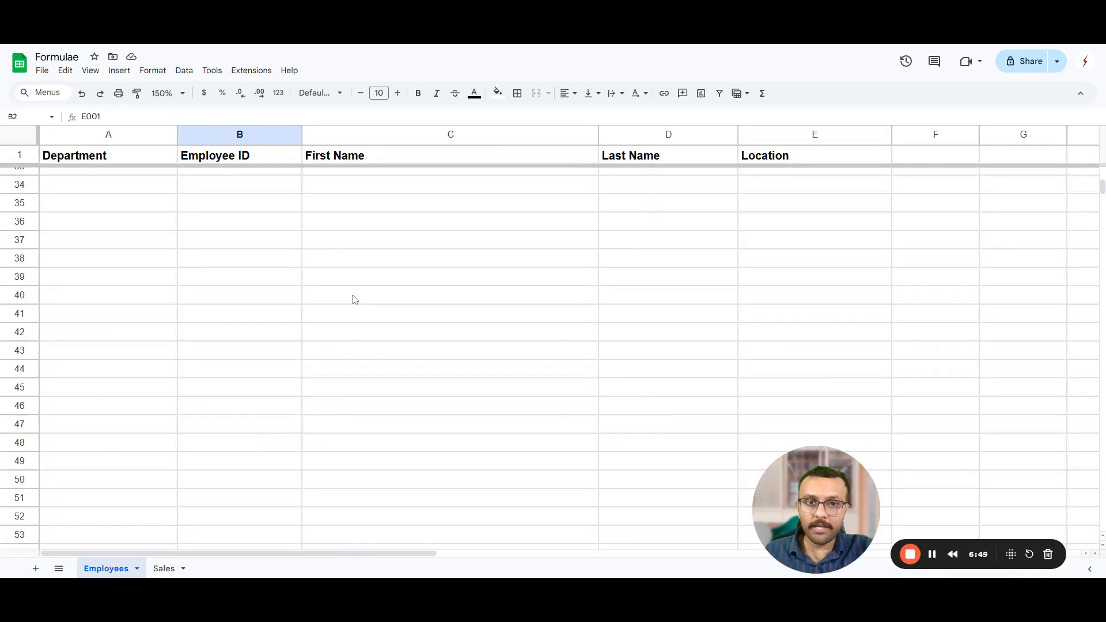
key("ctrl+plus")
key("ctrl+plus")
scroll(249, 283, "up", 5)
left_click(260, 277)
scroll(233, 292, "down", 4)
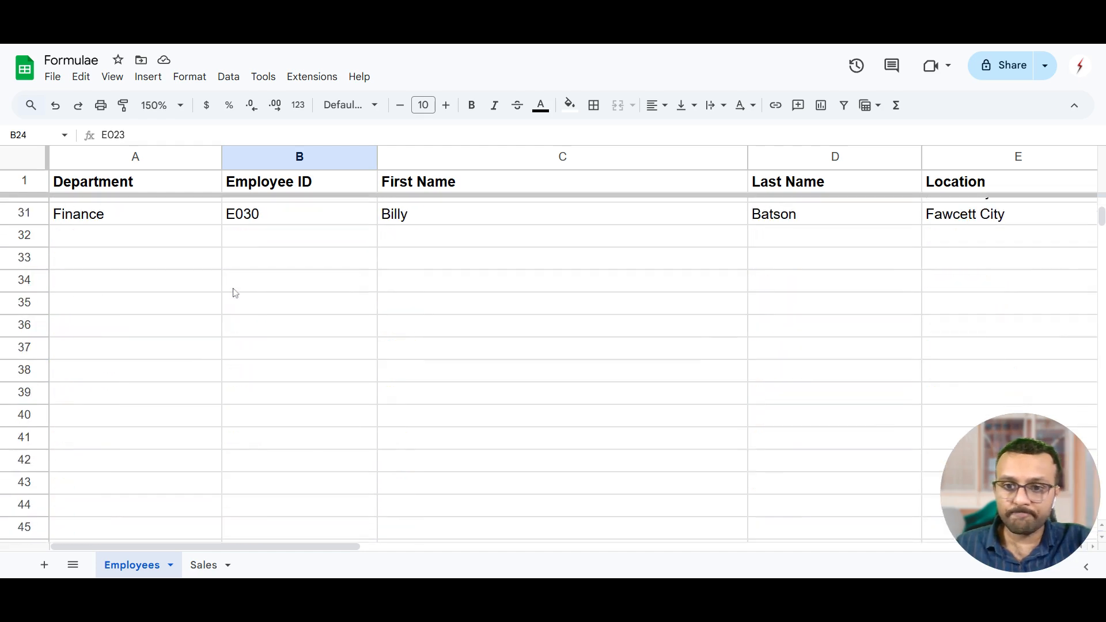
scroll(234, 293, "up", 8)
Clear the employee records in A8:E31 of the Employees sheet, keeping only the rows for E001 to E006.
left_click(125, 345)
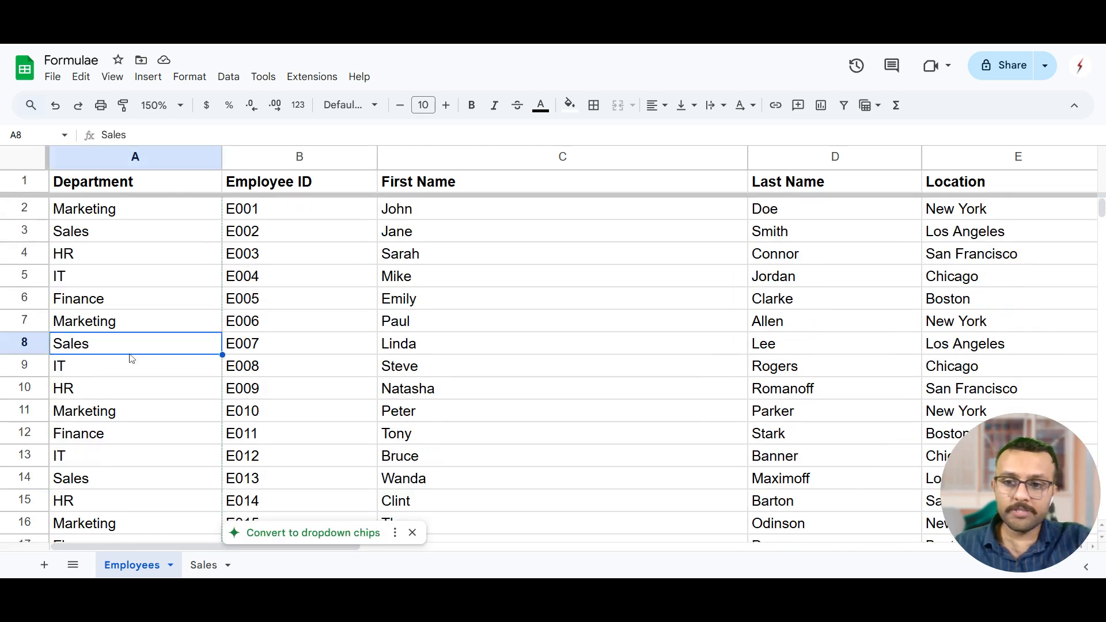
key("ctrl+shift+Right")
key("ctrl+shift+Down")
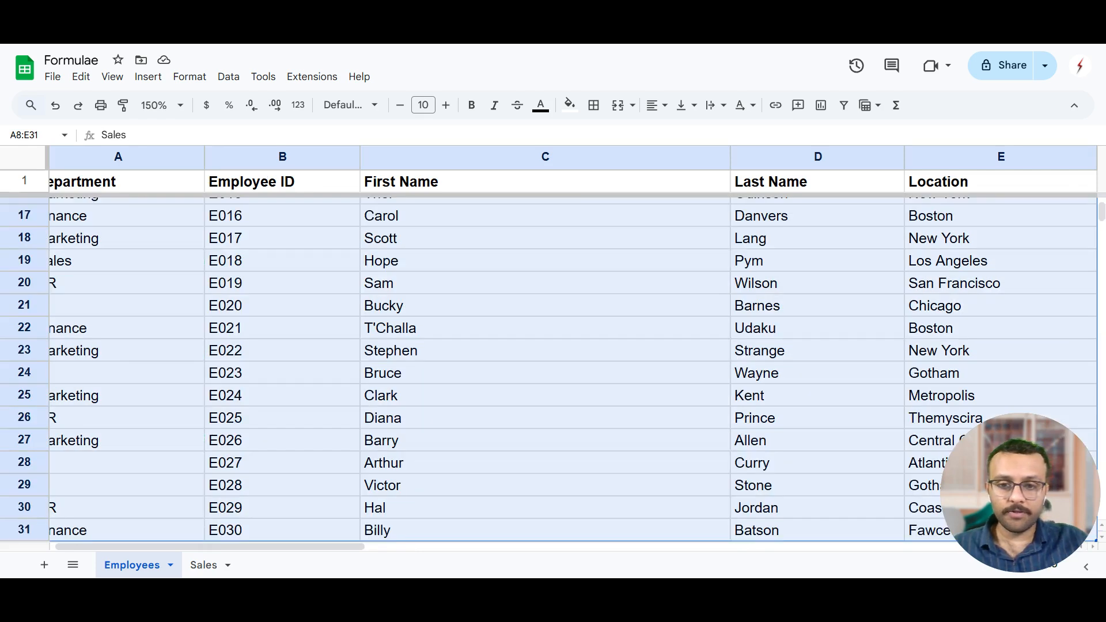
key("Delete")
key("Up")
key("Up")
key("Up")
key("Up")
key("Up")
key("Up")
key("Up")
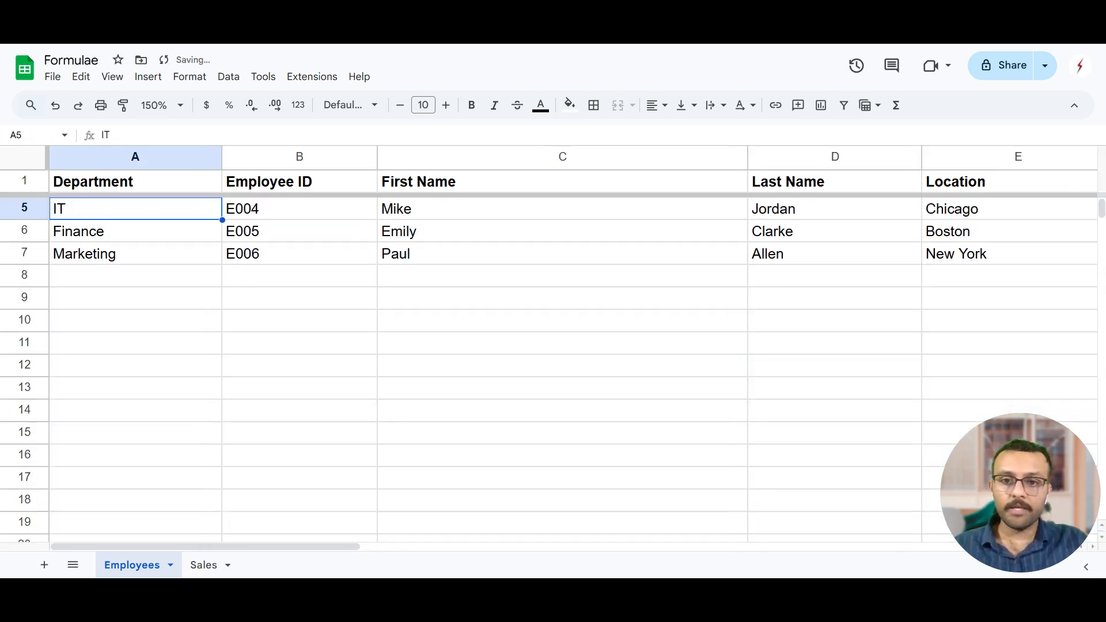
left_click(288, 432)
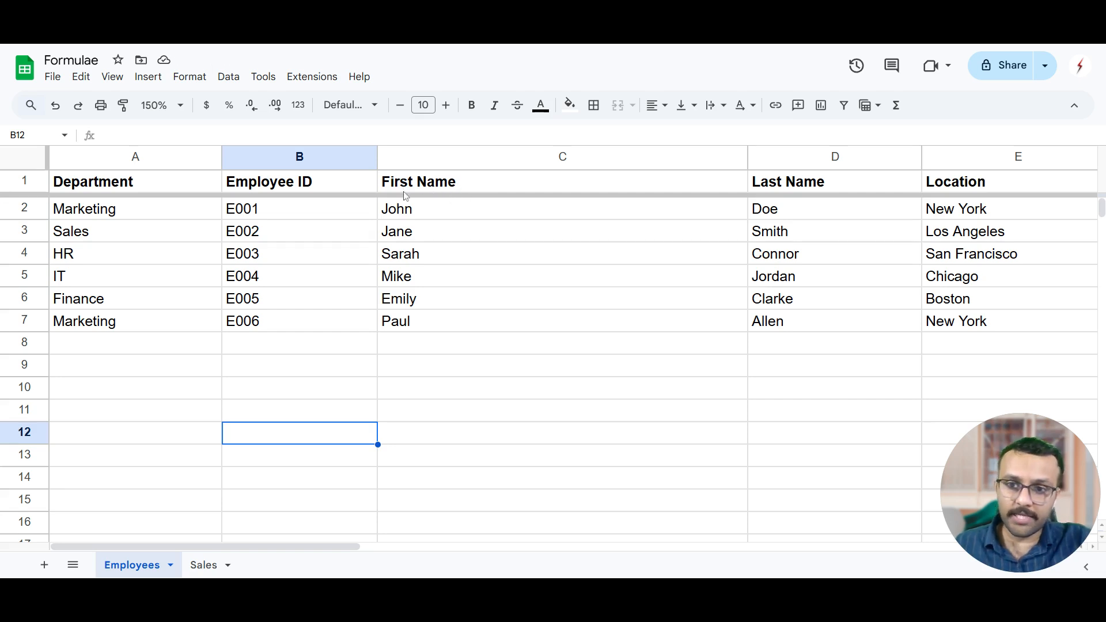
Start an HLOOKUP formula in cell B10 of the Employees sheet with "First Name" as the search key.
left_click(405, 262)
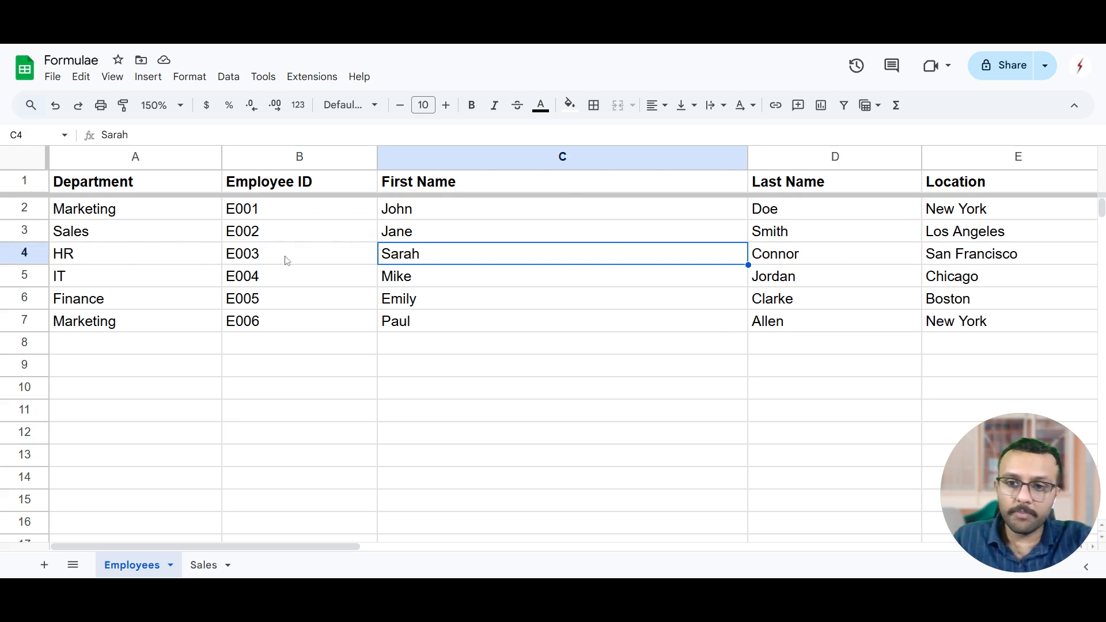
left_click(237, 397)
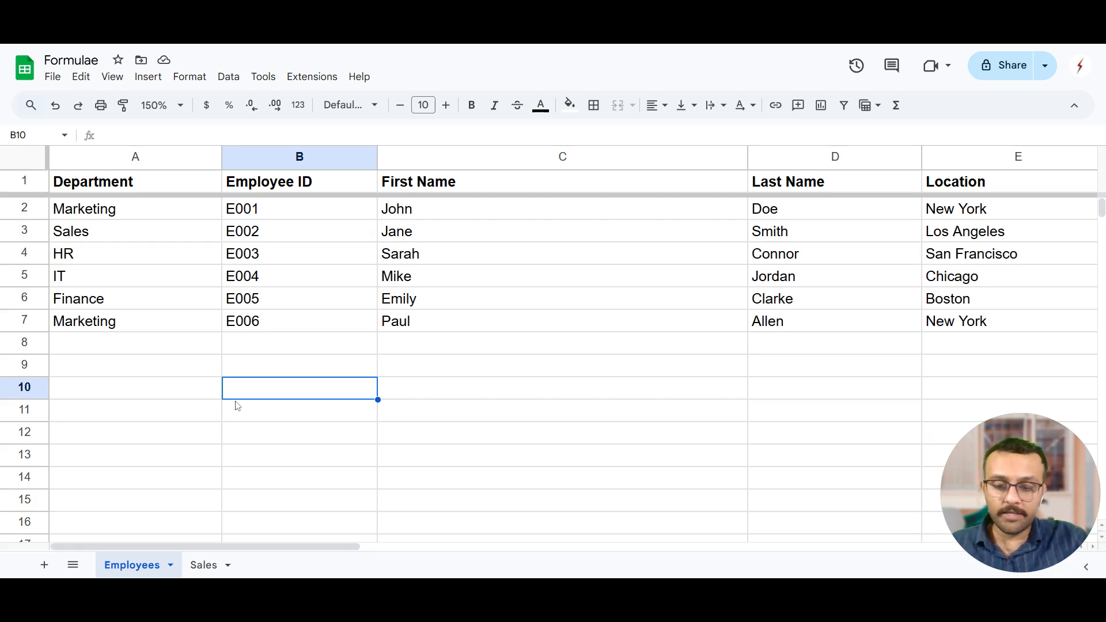
type("=HL")
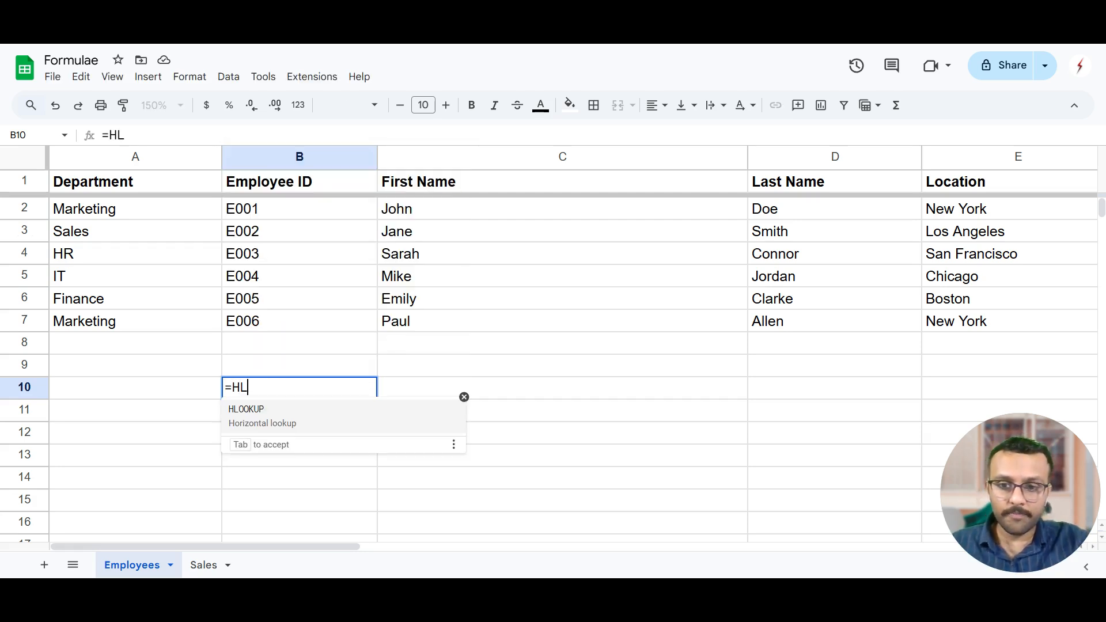
key("Tab")
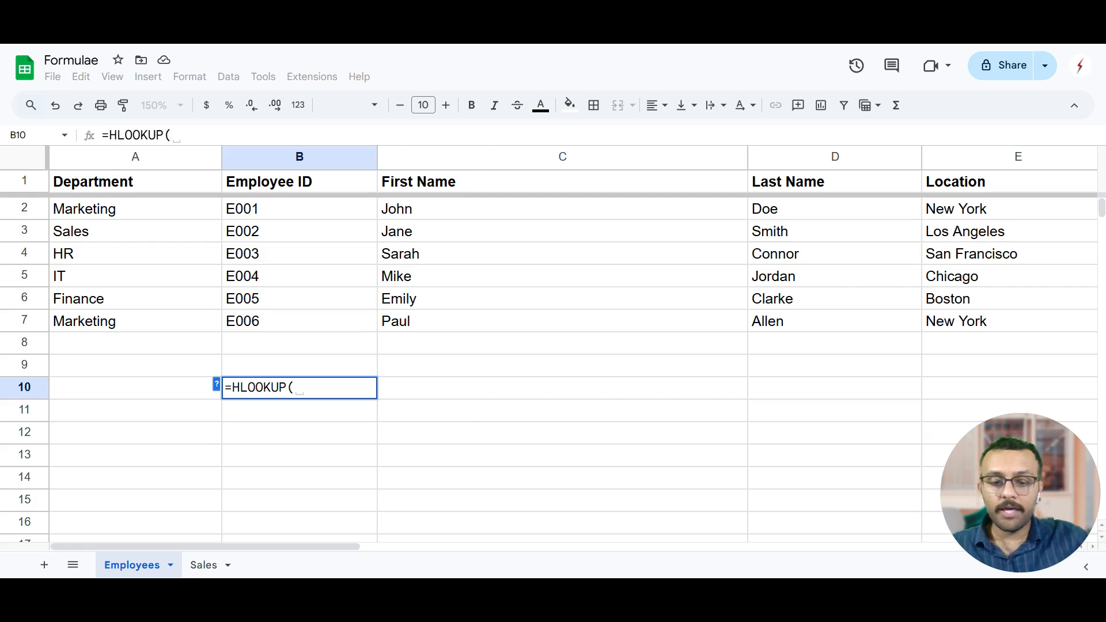
type("\"")
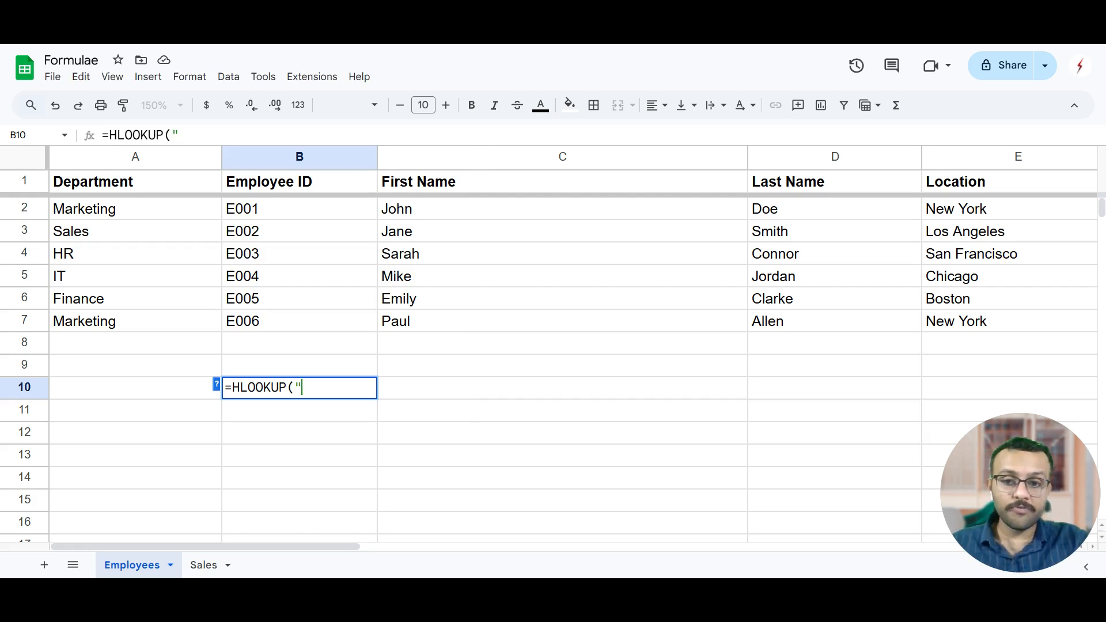
type("First")
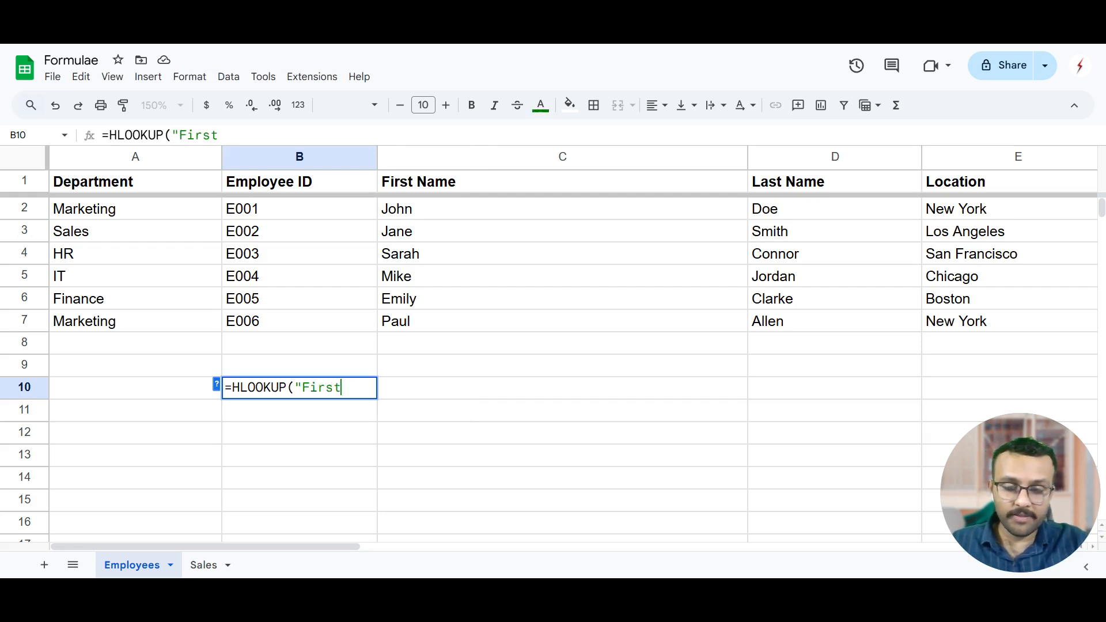
type(" name")
key("BackSpace")
key("BackSpace")
key("BackSpace")
key("BackSpace")
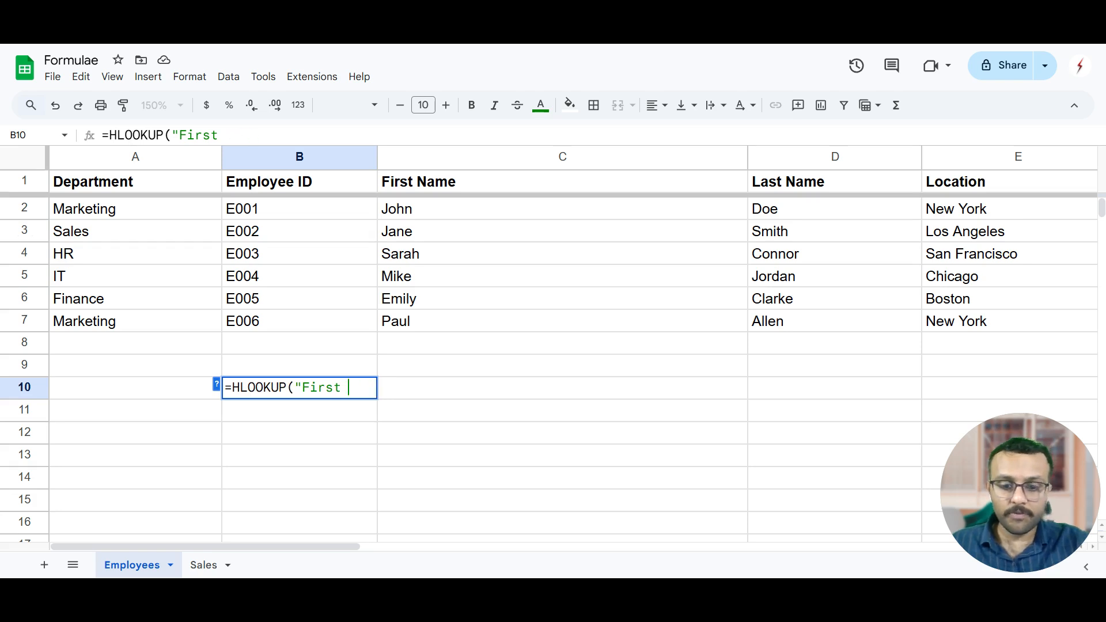
type("Name\",")
key("BackSpace")
key("BackSpace")
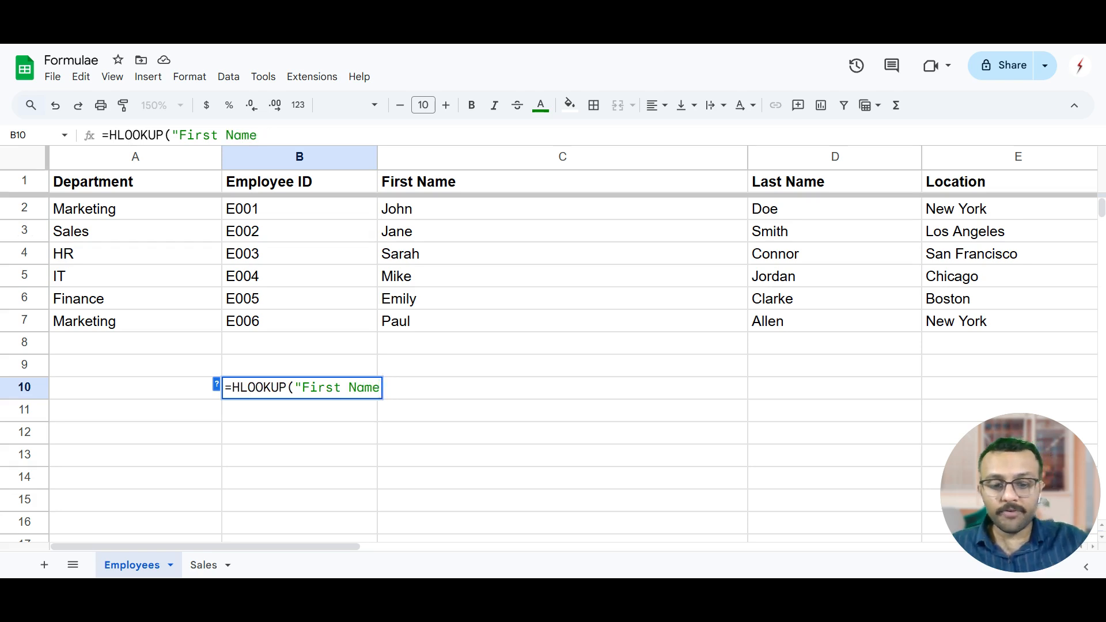
type("\",")
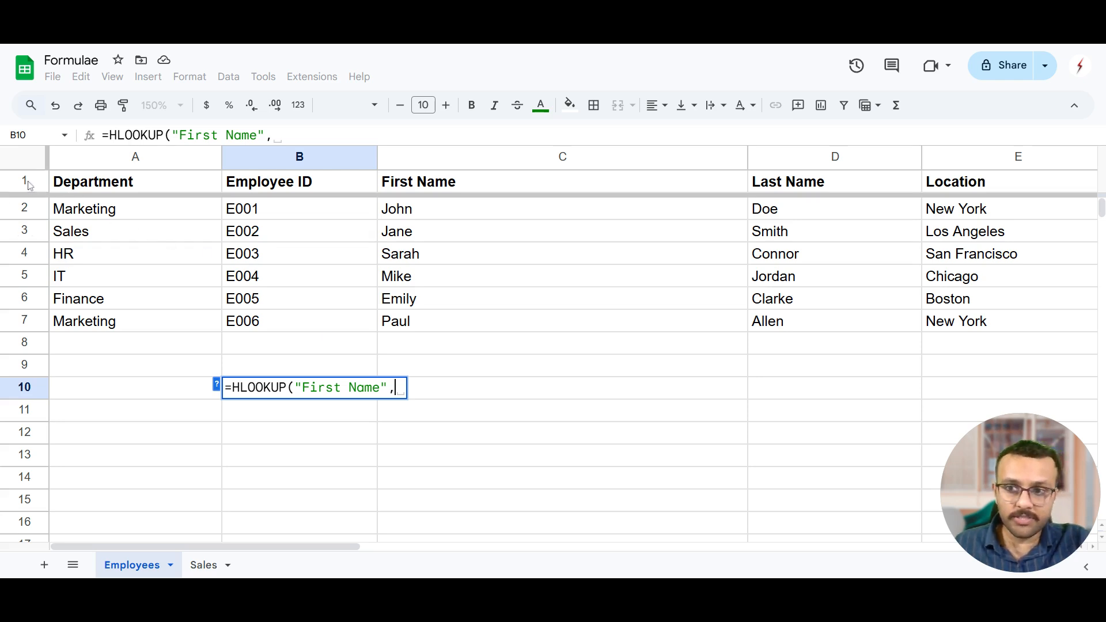
Complete the HLOOKUP formula in B10 with rows 1:7 as the range, row index 4 and FALSE for an exact match.
left_click_drag(29, 185, 28, 340)
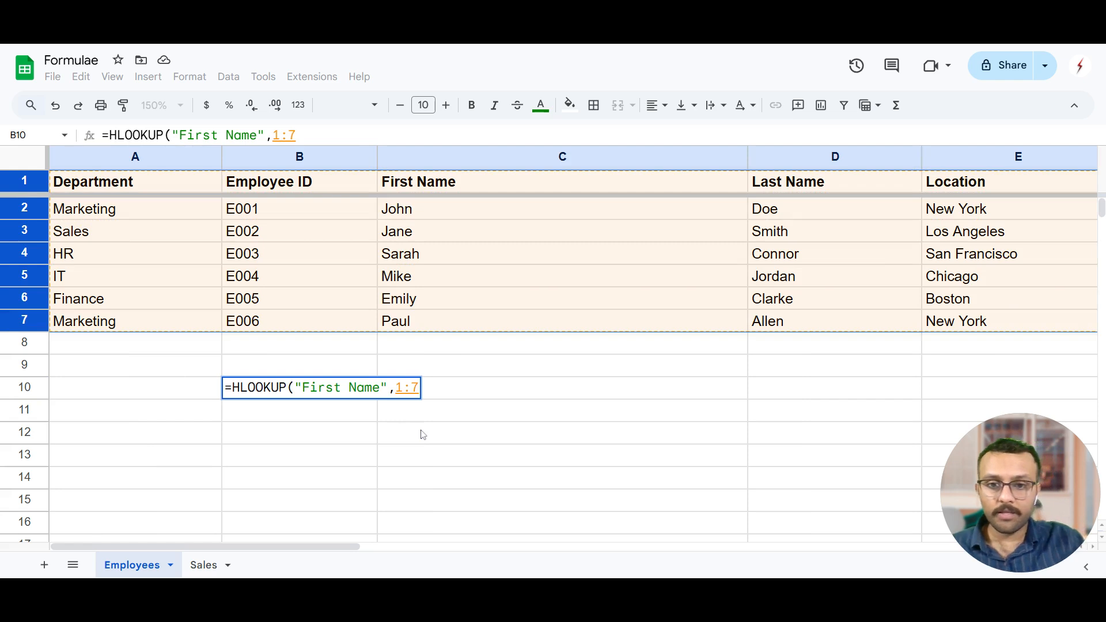
type(",")
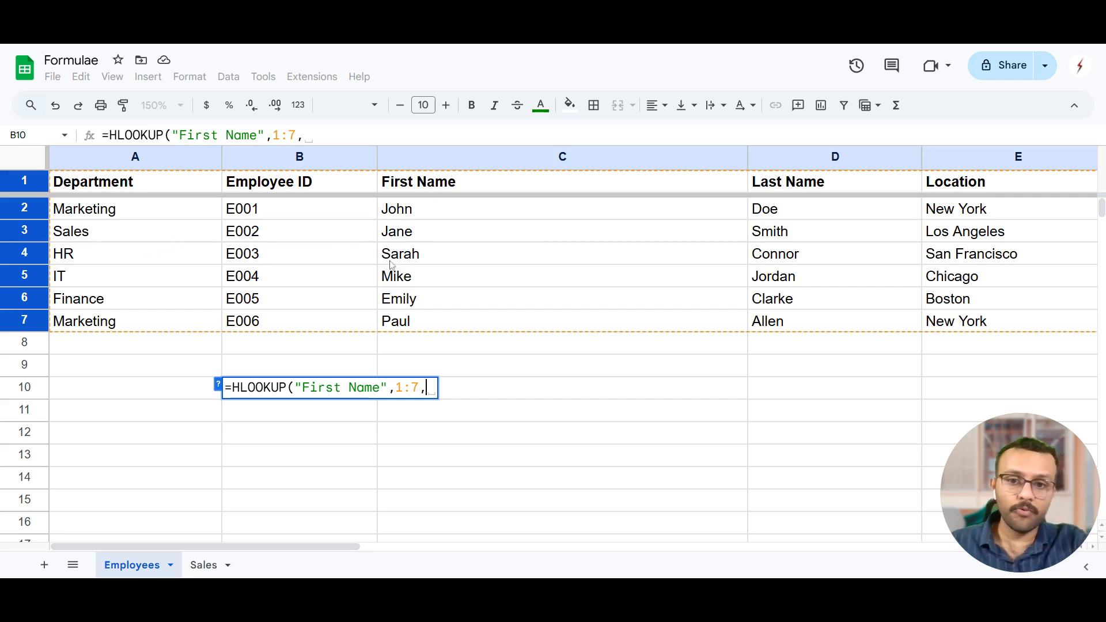
type("4,")
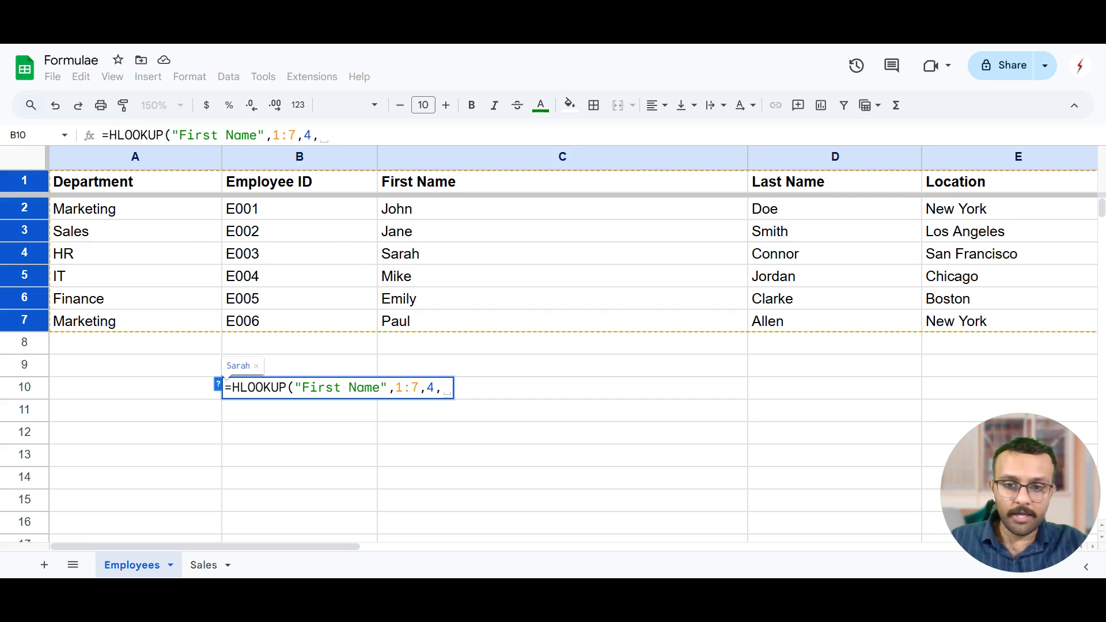
type("FA")
key("Tab")
type(")")
key("Return")
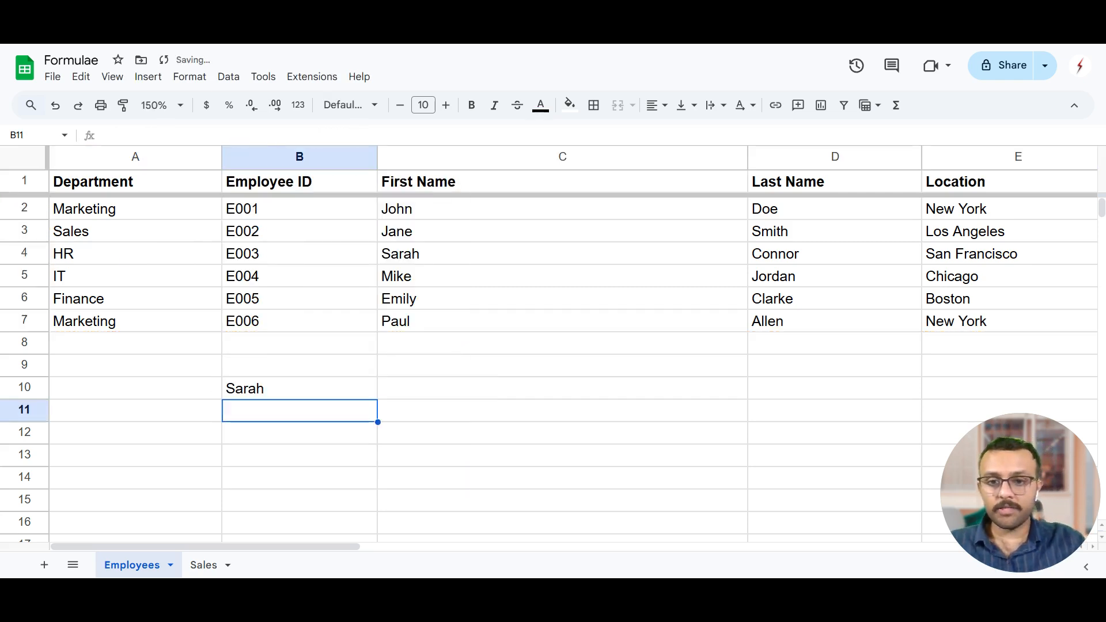
key("Up")
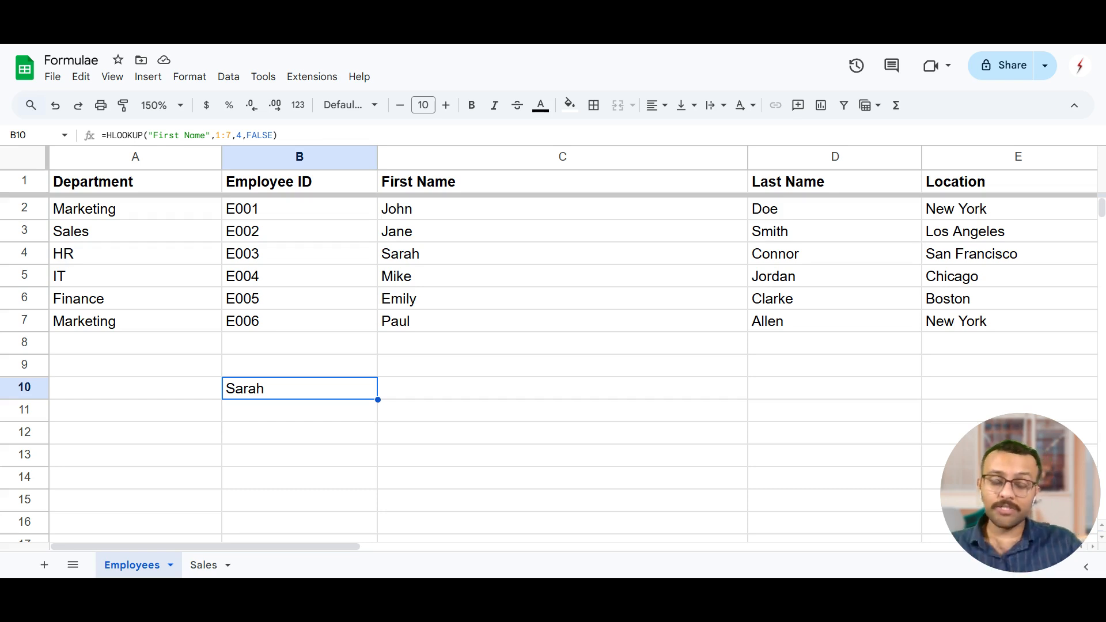
Clear the HLOOKUP formula from cell B10 and set the sheet's zoom to 100%.
left_click(422, 452)
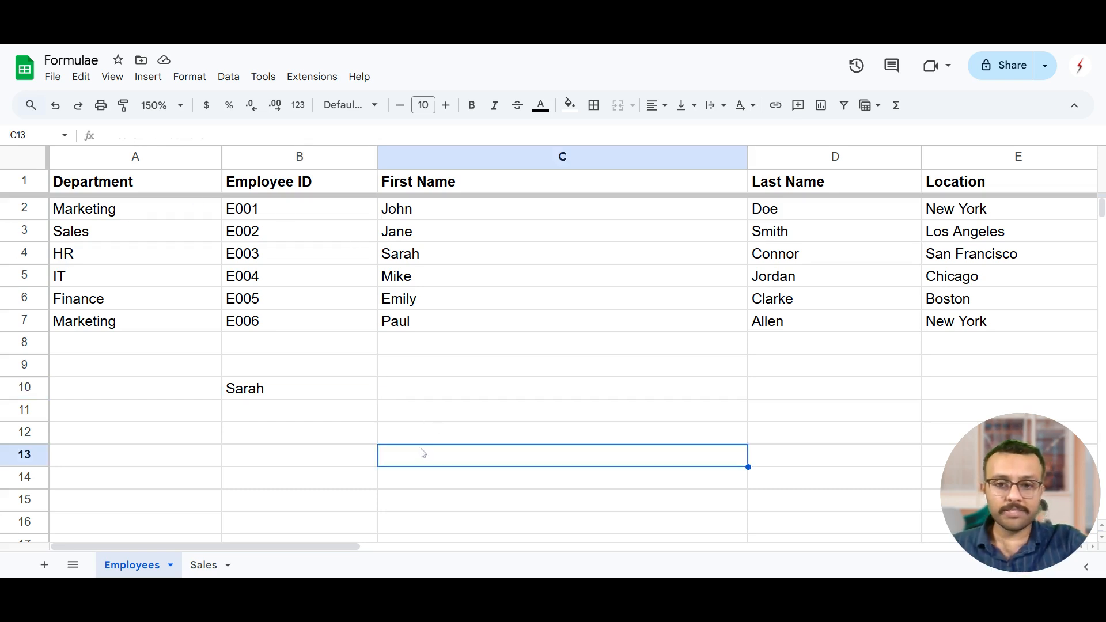
left_click(340, 396)
key("Delete")
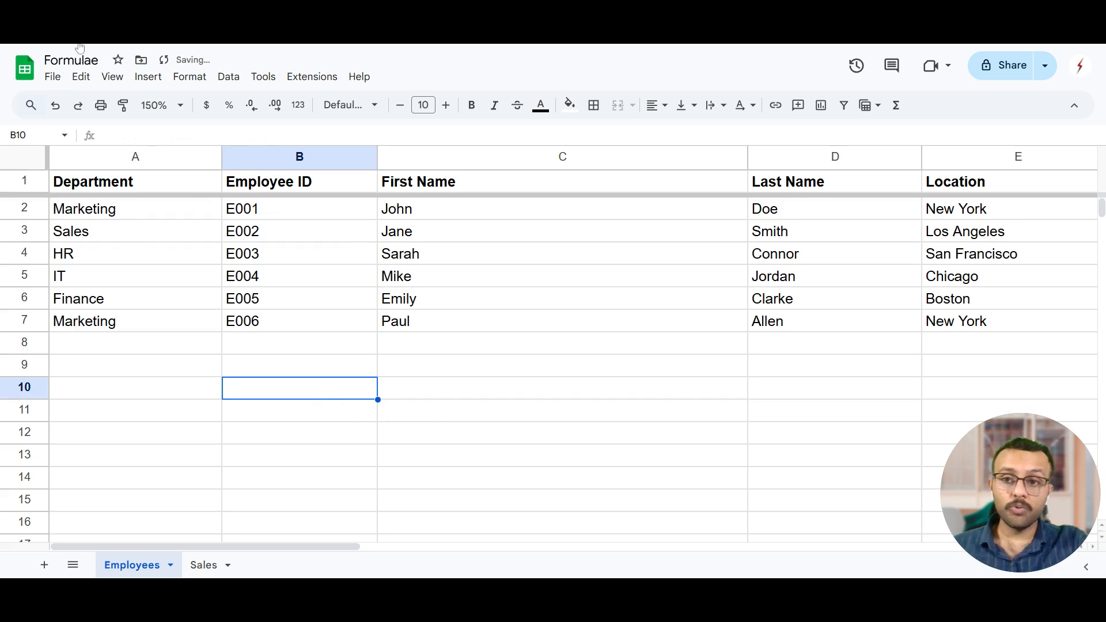
left_click(181, 105)
left_click(160, 200)
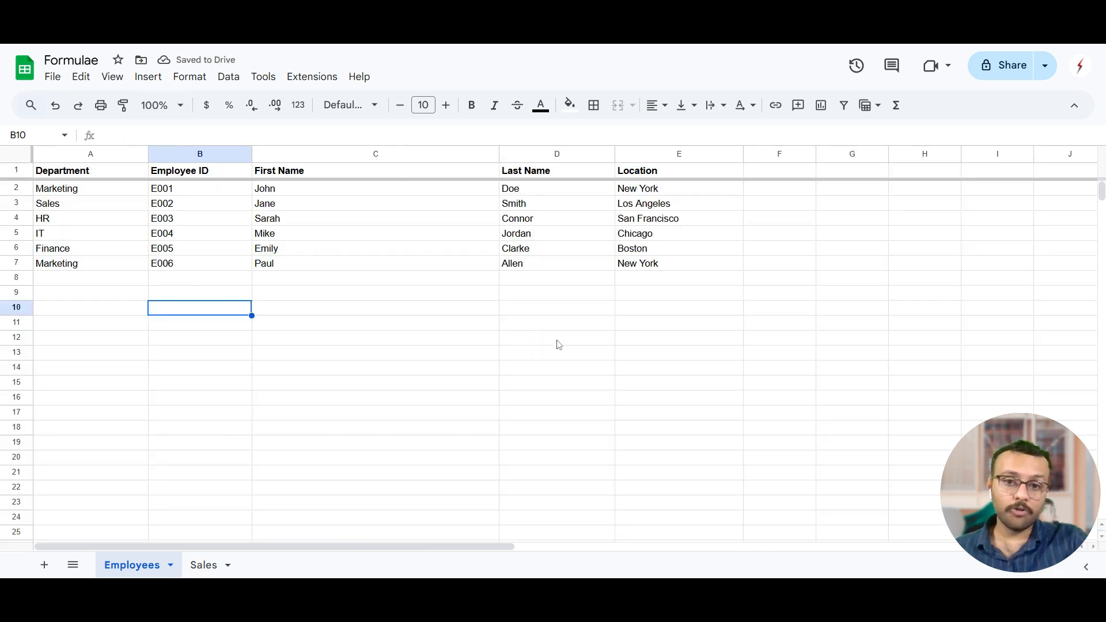
left_click(556, 308)
left_click_drag(1042, 498, 510, 508)
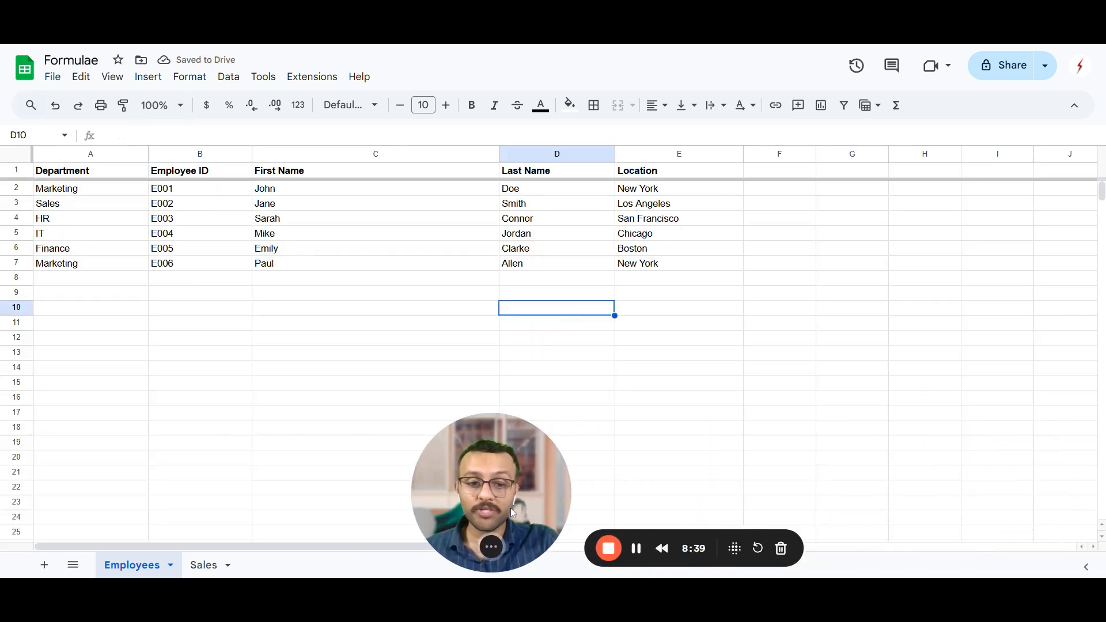